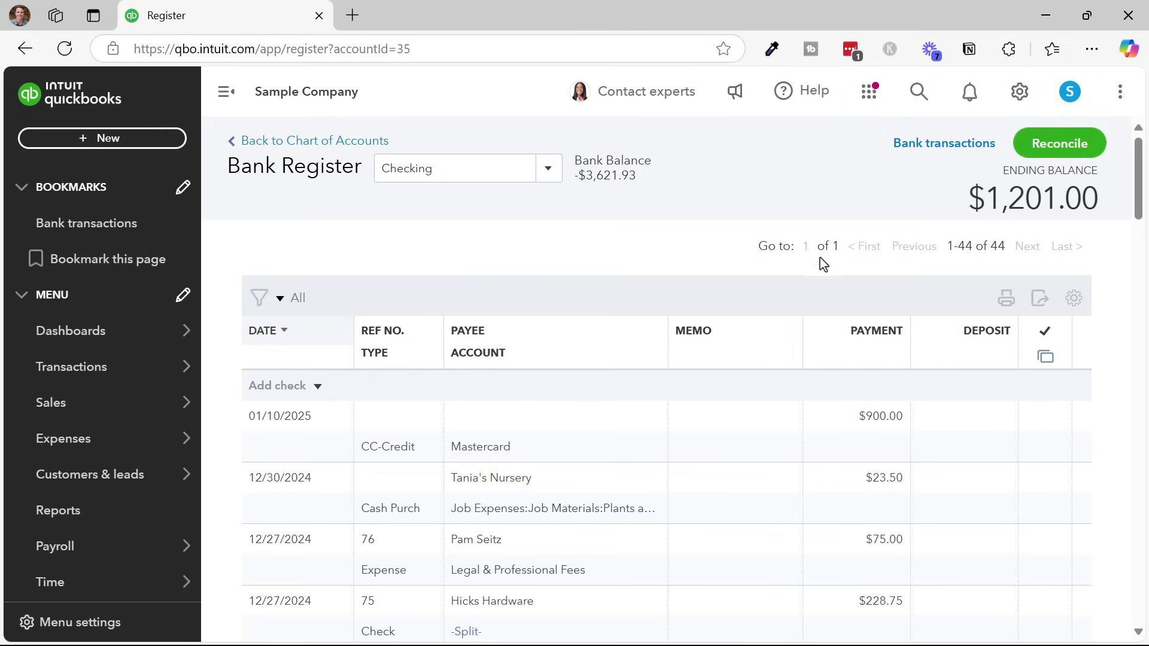
# Export the QuickBooks Online Checking bank register as Register.xls
pyautogui.click(1040, 307)
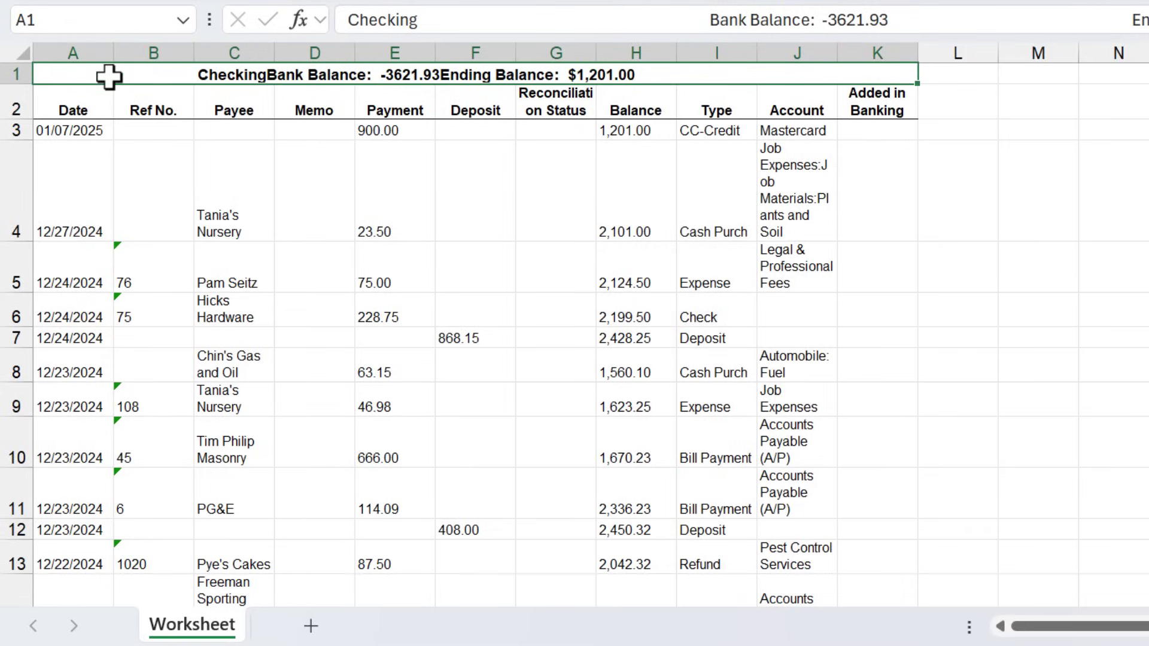
pyautogui.rightClick(11, 102)
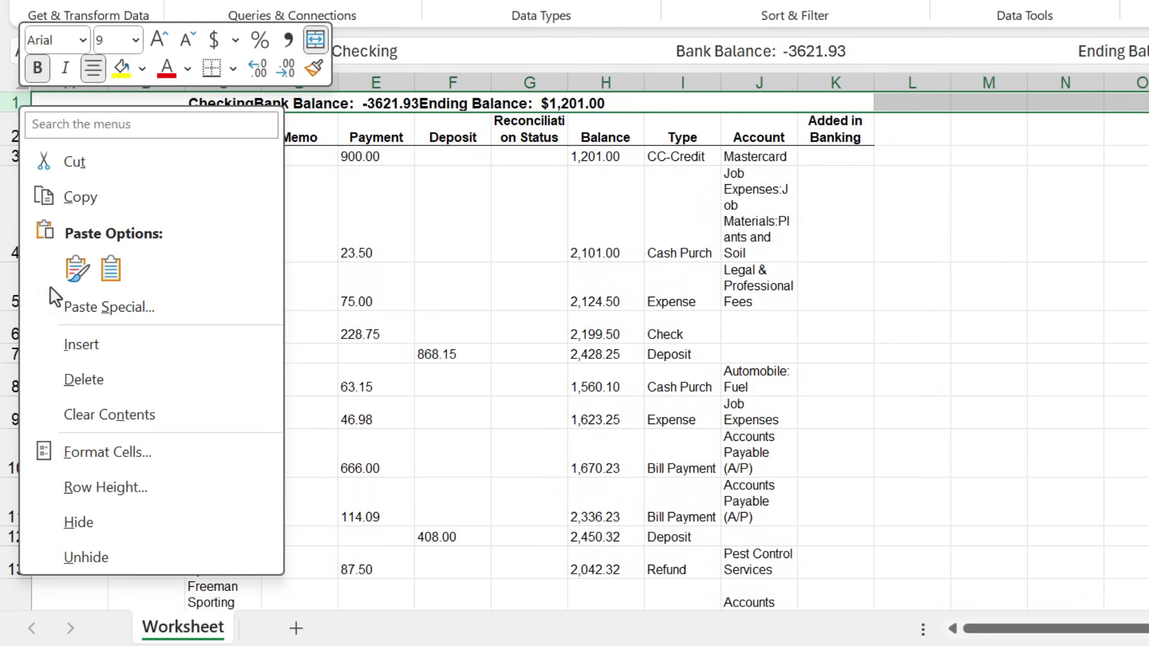
pyautogui.click(73, 383)
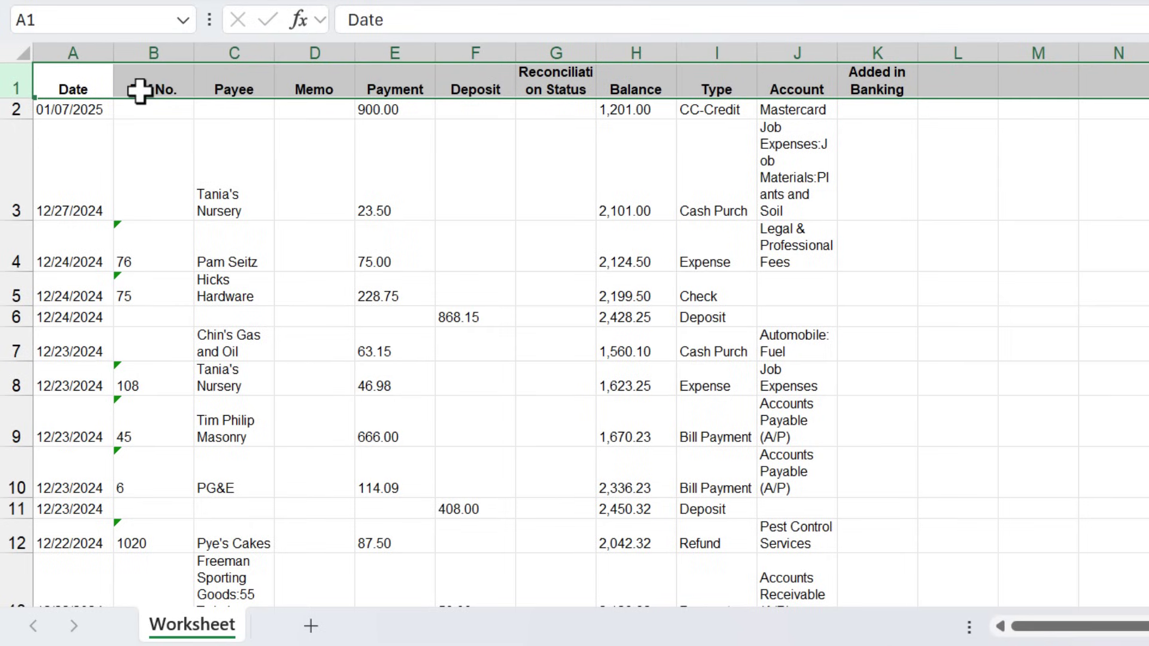
pyautogui.hotkey('ctrl', 'z')
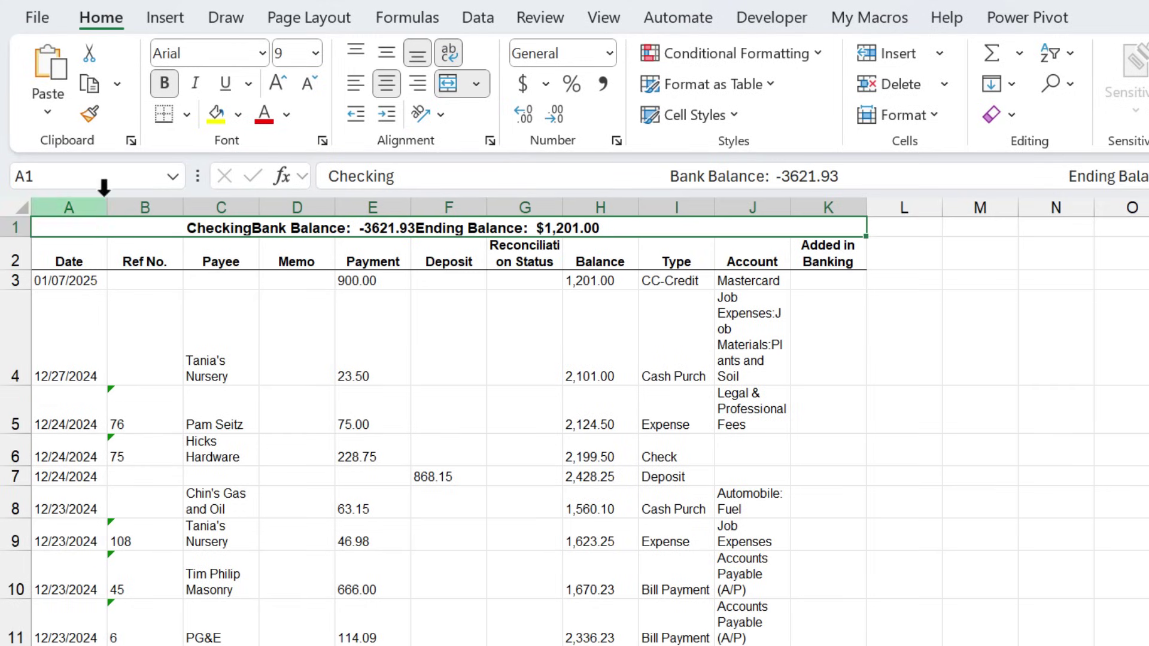
# Unmerge the title across A1:K1 and turn off Wrap Text for A1
pyautogui.click(448, 87)
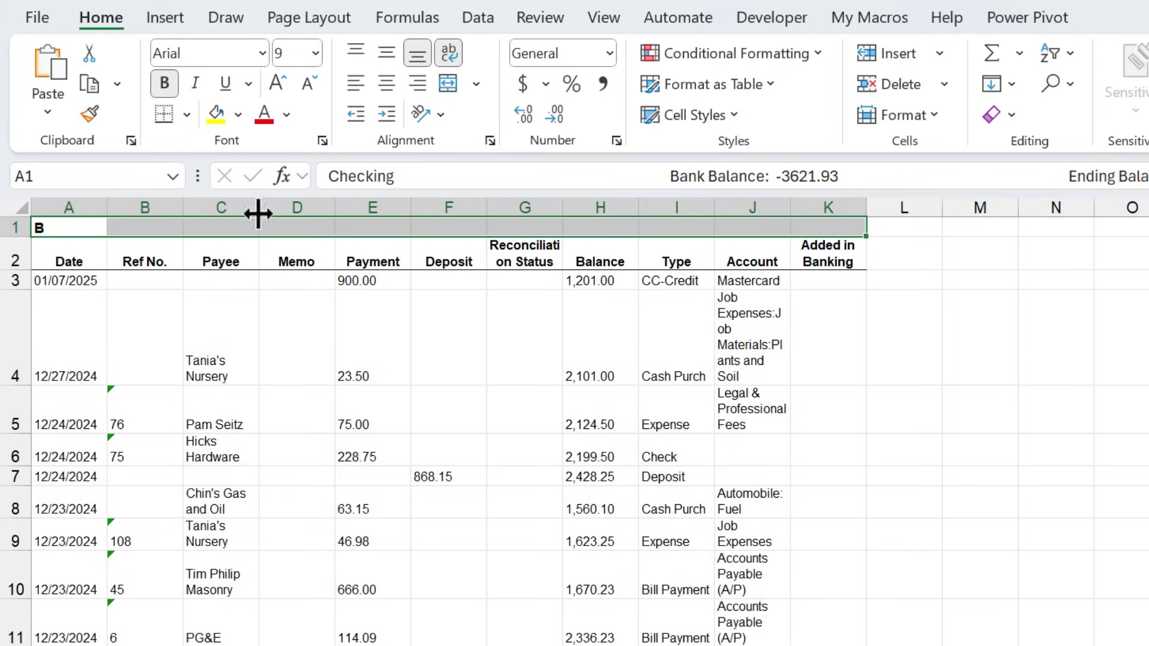
pyautogui.click(77, 226)
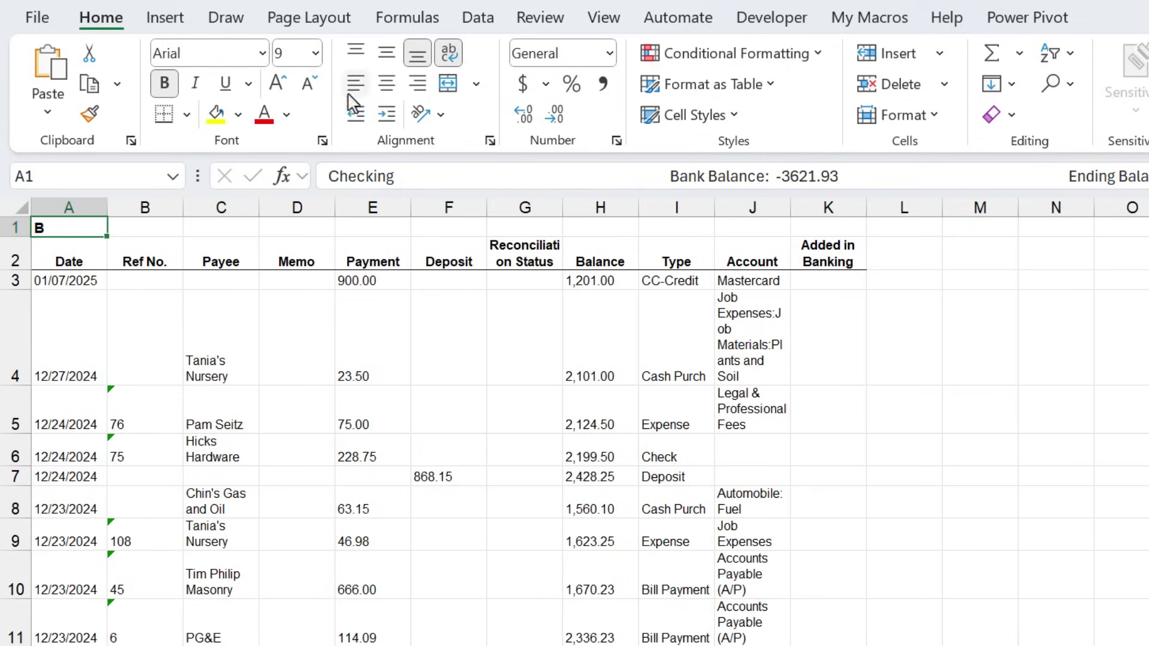
pyautogui.click(449, 58)
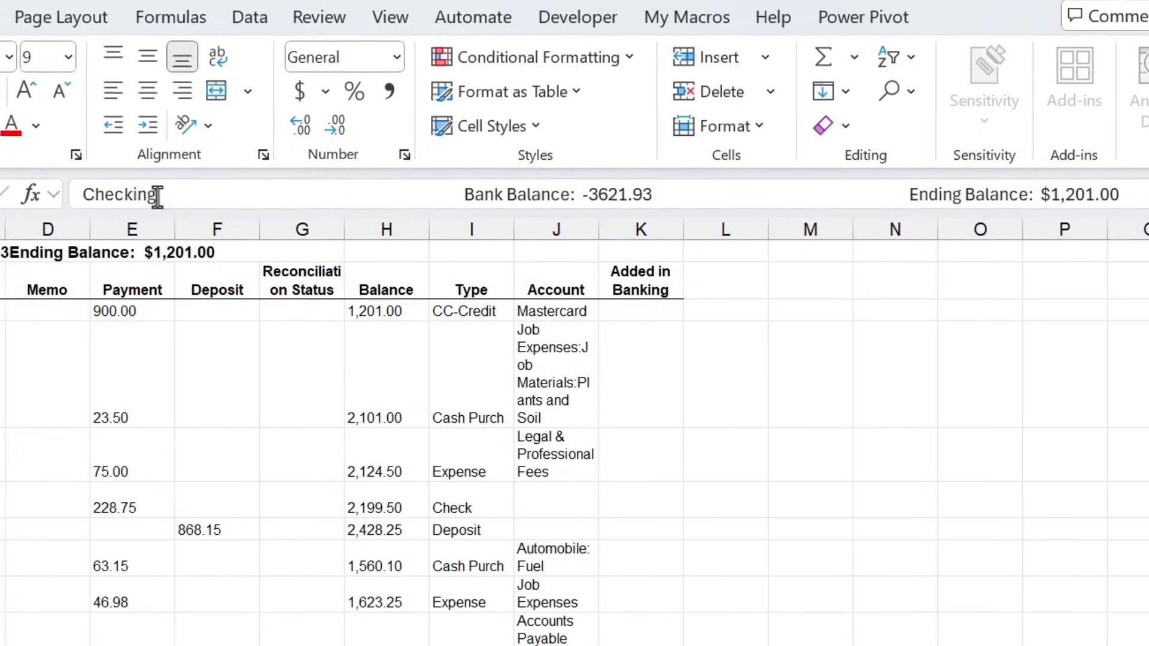
# Inspect the blank spaces between Checking and Bank Balance in the title, leaving it unchanged
pyautogui.moveTo(169, 195); pyautogui.dragTo(444, 192)
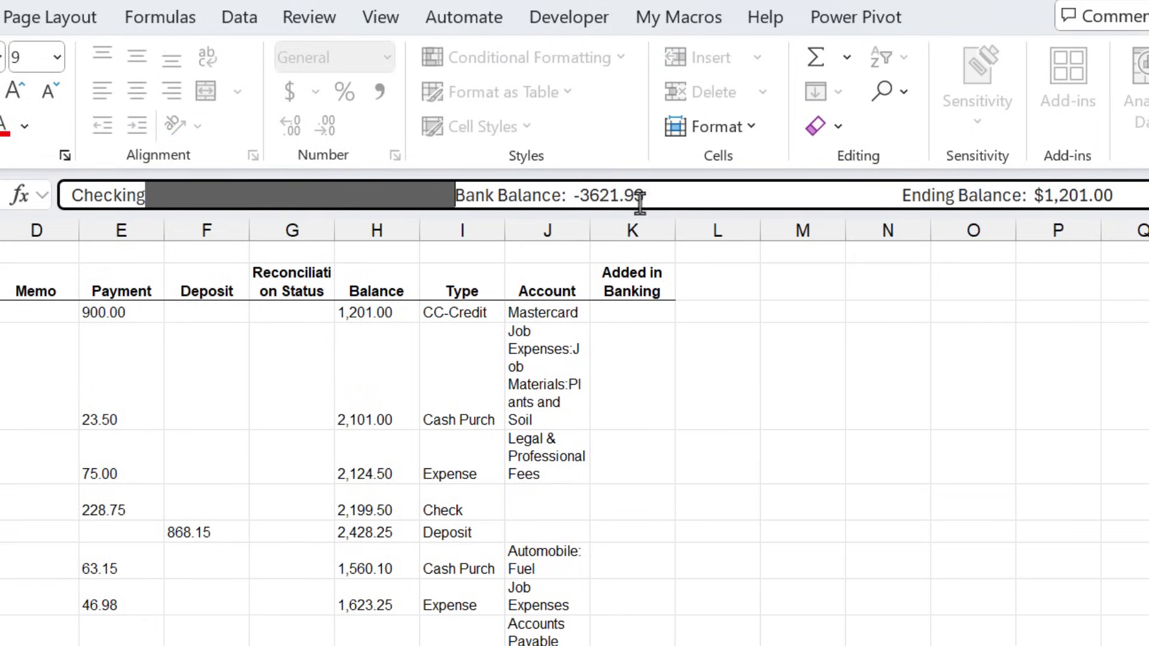
pyautogui.click(146, 194)
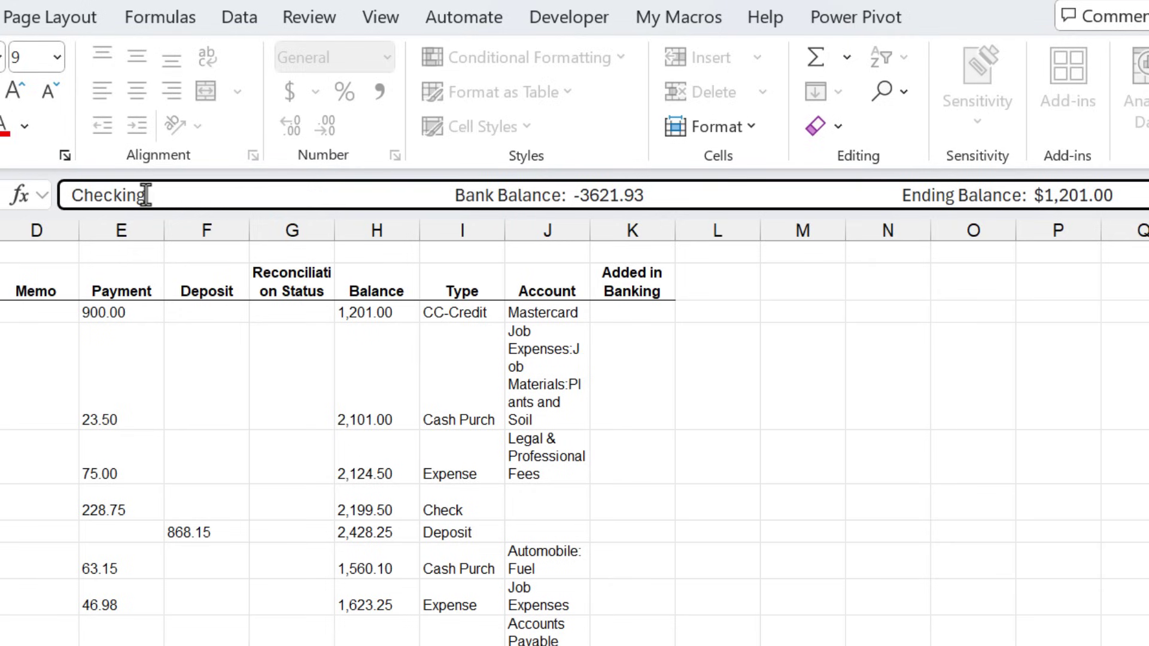
pyautogui.keyDown('shift'); pyautogui.click(191, 192); pyautogui.keyUp('shift')
pyautogui.keyDown('shift'); pyautogui.click(261, 194); pyautogui.keyUp('shift')
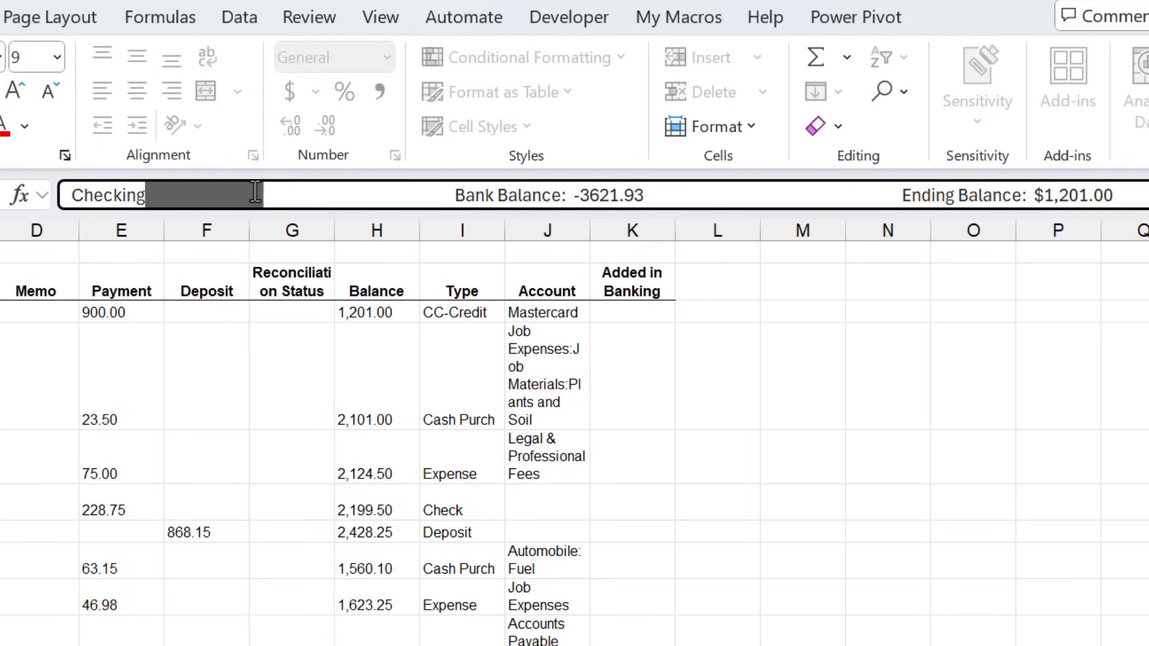
pyautogui.keyDown('shift'); pyautogui.click(328, 194); pyautogui.keyUp('shift')
pyautogui.keyDown('shift'); pyautogui.click(389, 192); pyautogui.keyUp('shift')
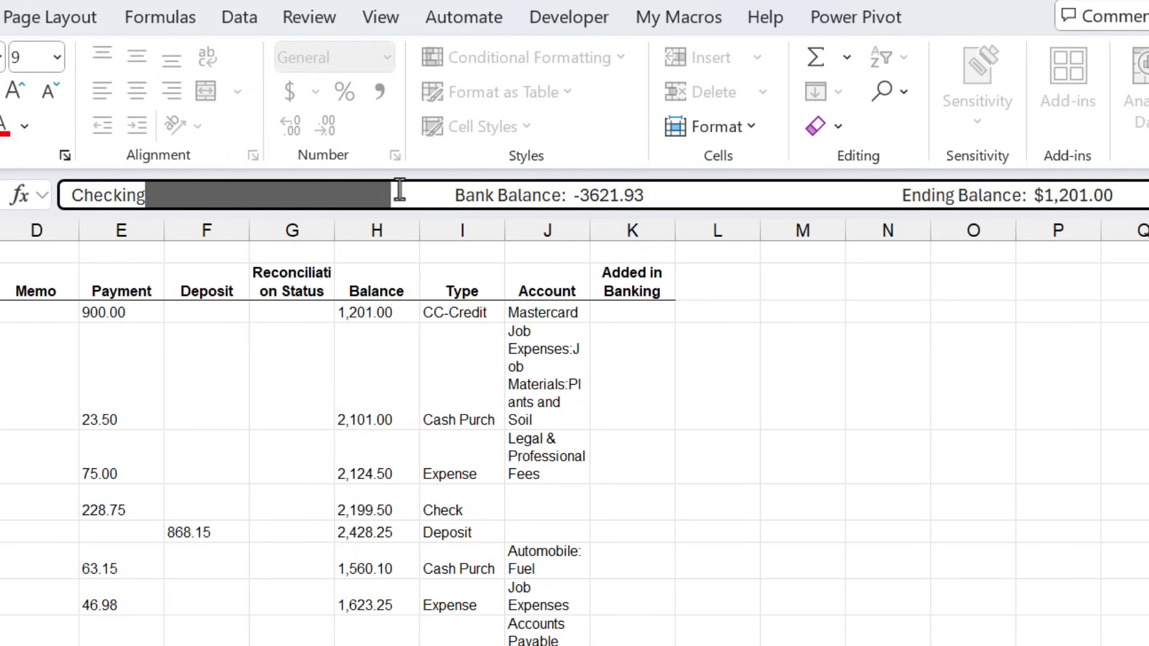
pyautogui.keyDown('shift'); pyautogui.click(450, 189); pyautogui.keyUp('shift')
pyautogui.moveTo(440, 190); pyautogui.dragTo(190, 192)
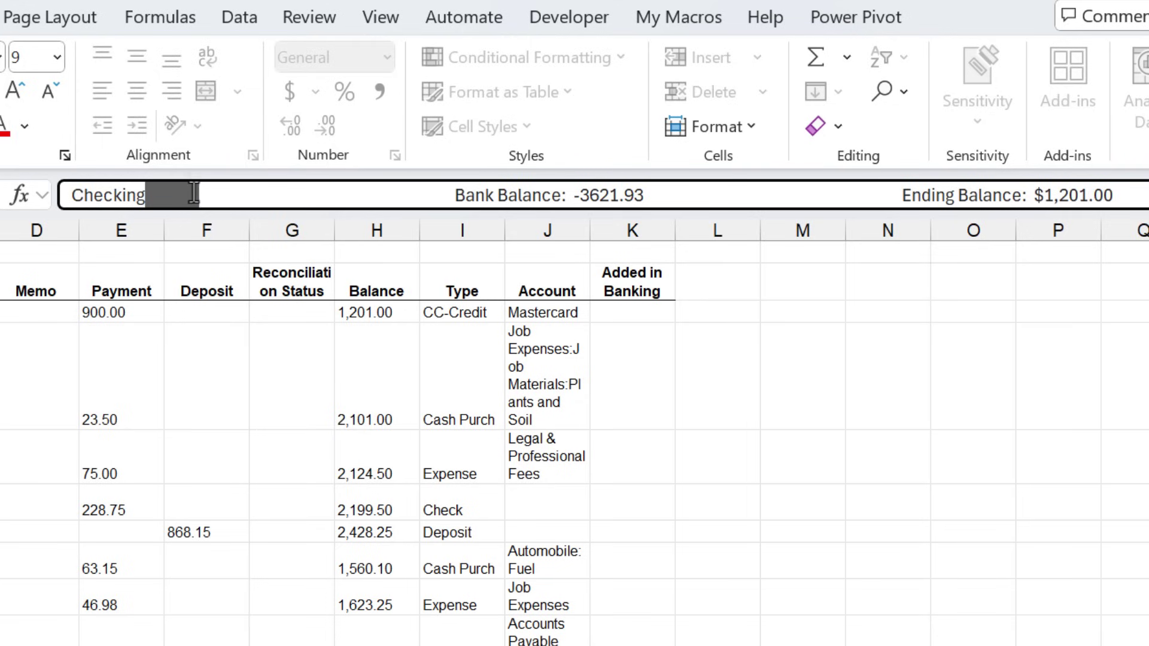
pyautogui.press('Return')
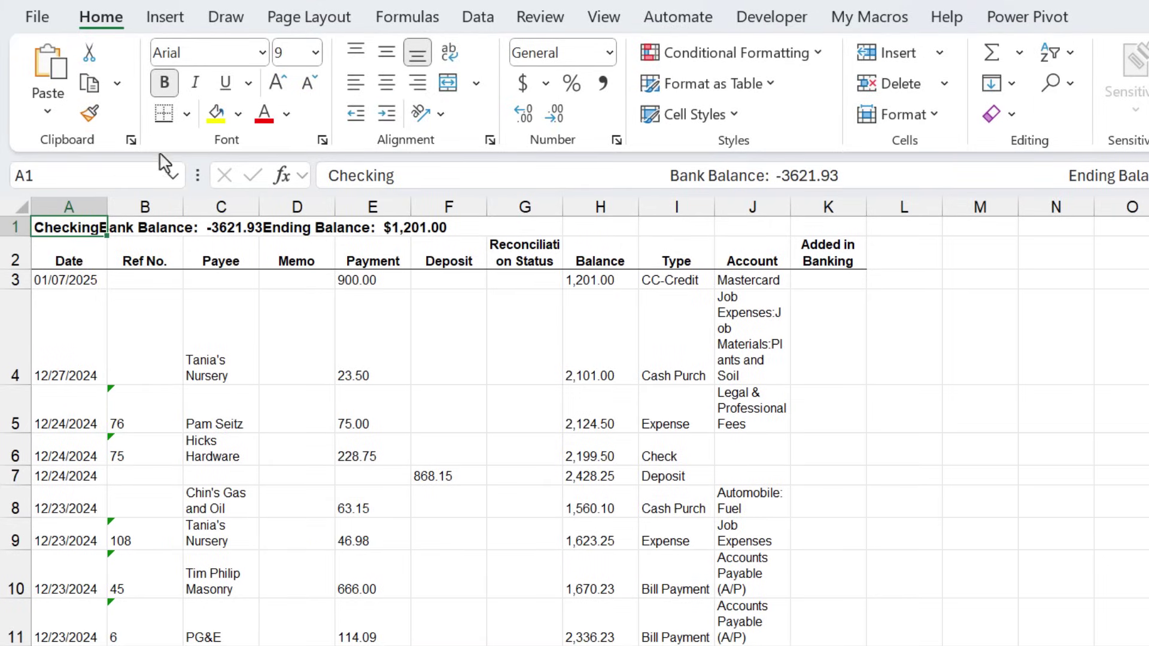
# Split A1's title with Text to Columns on tab and ':', merging consecutive delimiters
pyautogui.click(476, 17)
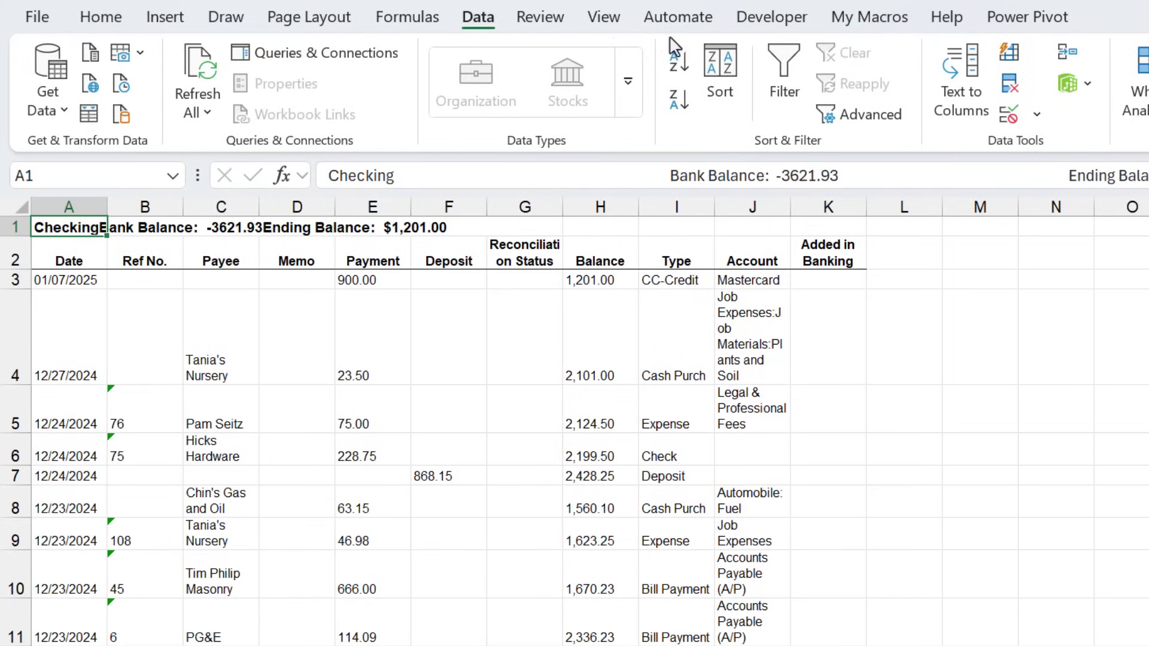
pyautogui.click(961, 98)
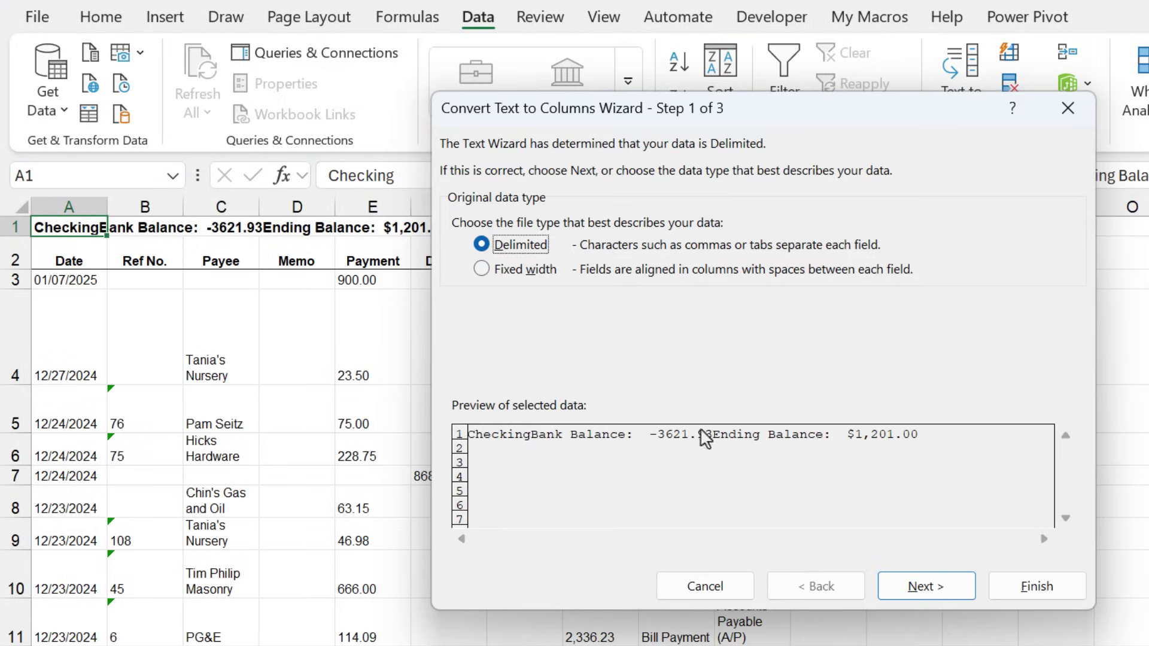
pyautogui.click(903, 588)
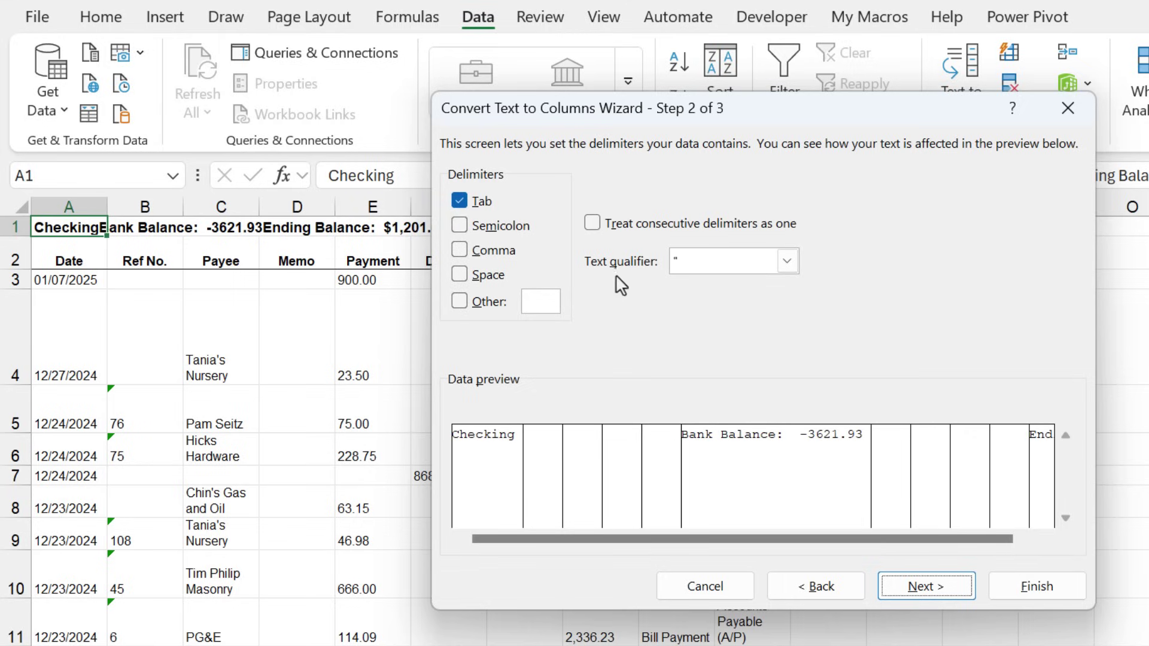
pyautogui.click(593, 225)
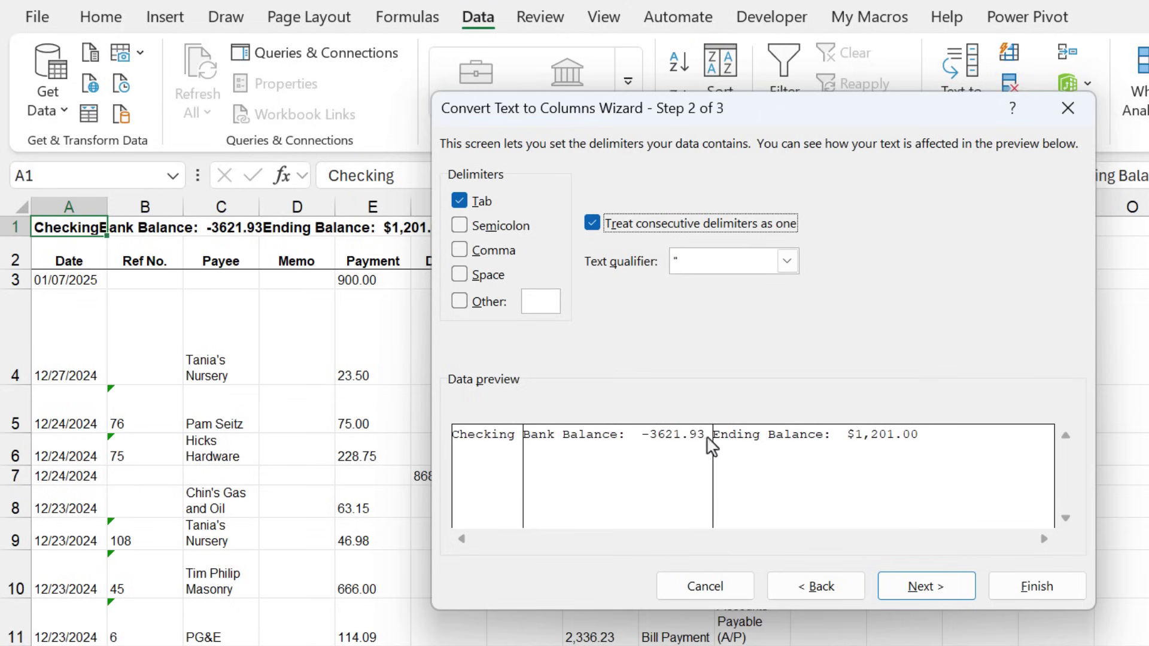
pyautogui.click(536, 305)
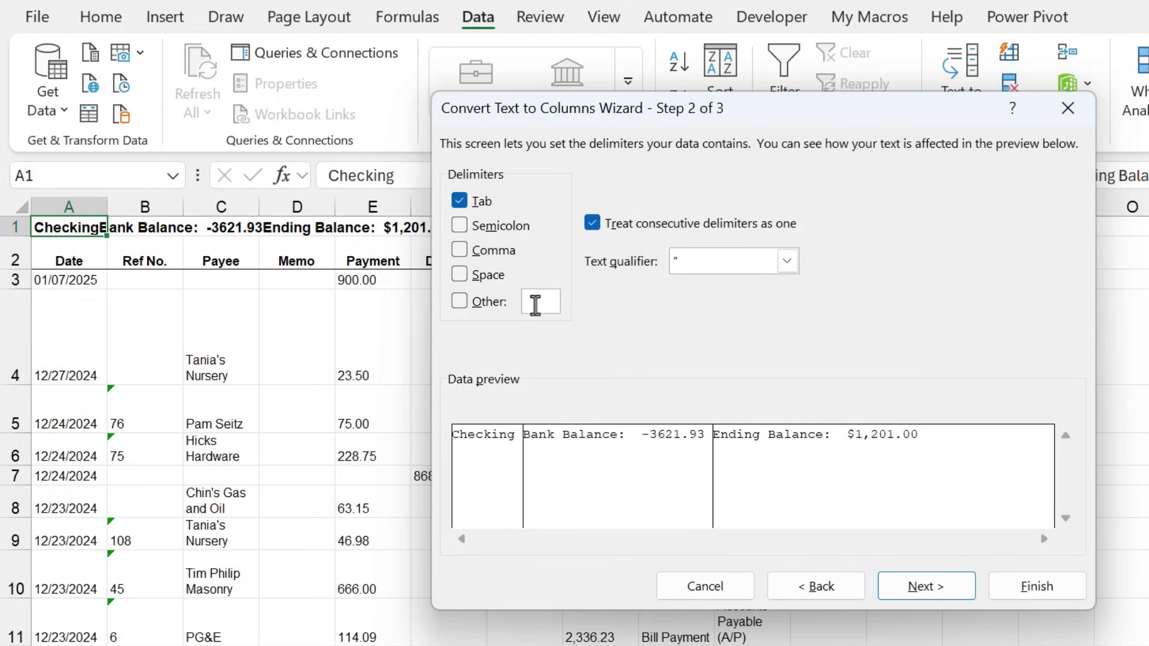
pyautogui.write(':')
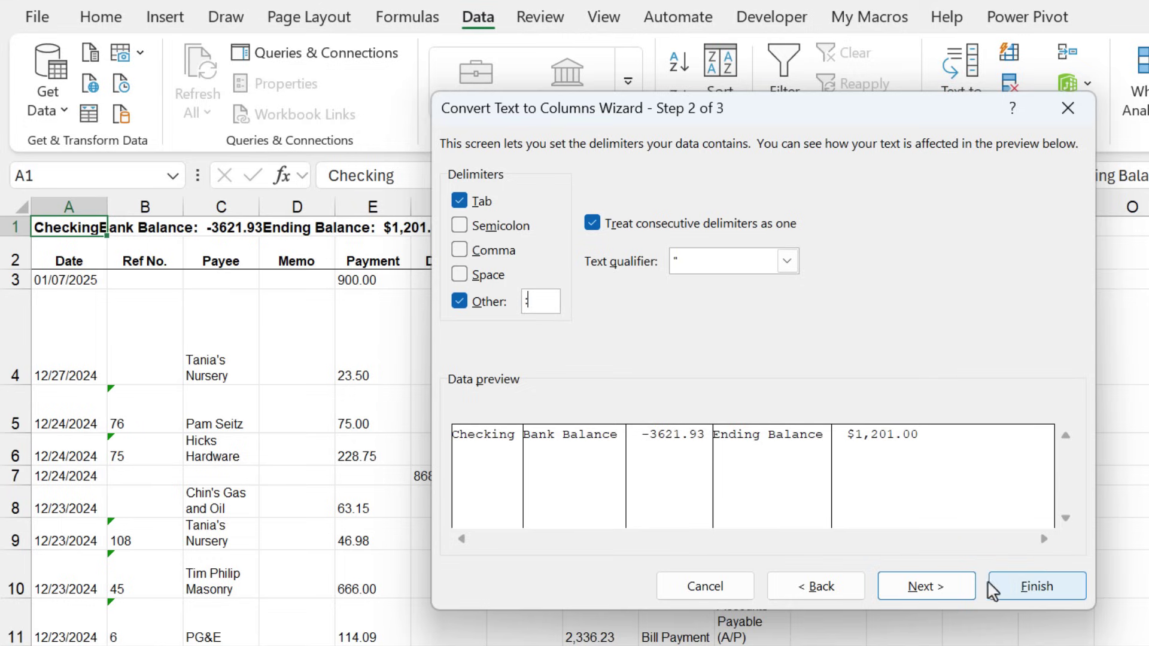
pyautogui.click(1016, 593)
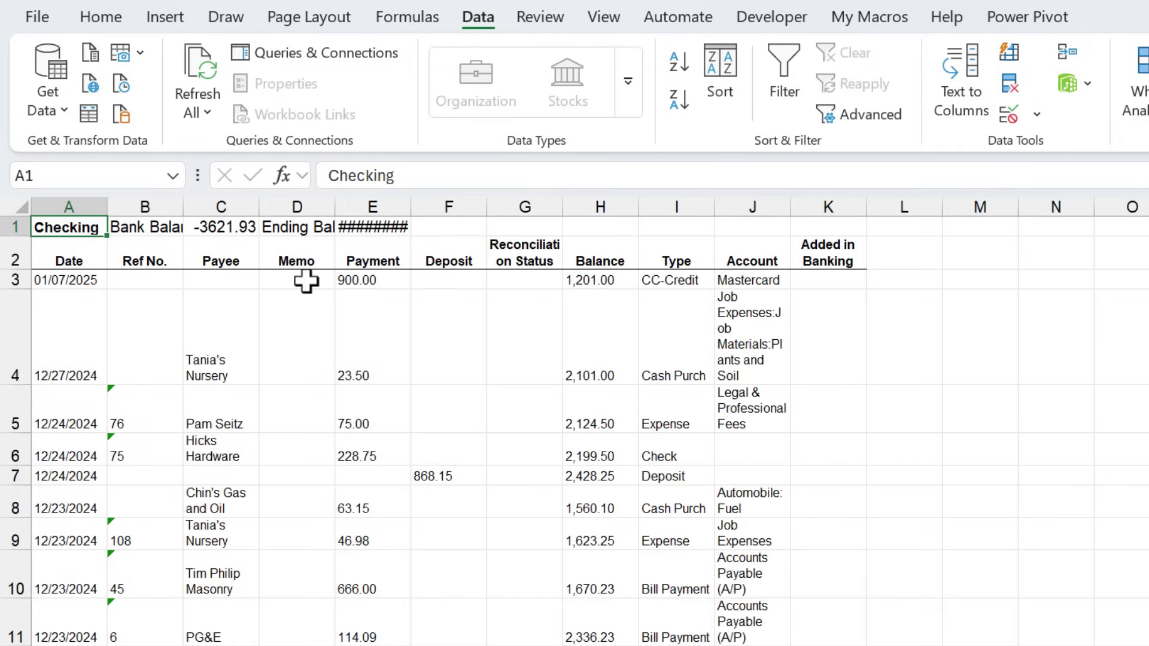
# Check the split values in B1, C1 and E1, and autofit column E to show $1,201.00
pyautogui.click(127, 228)
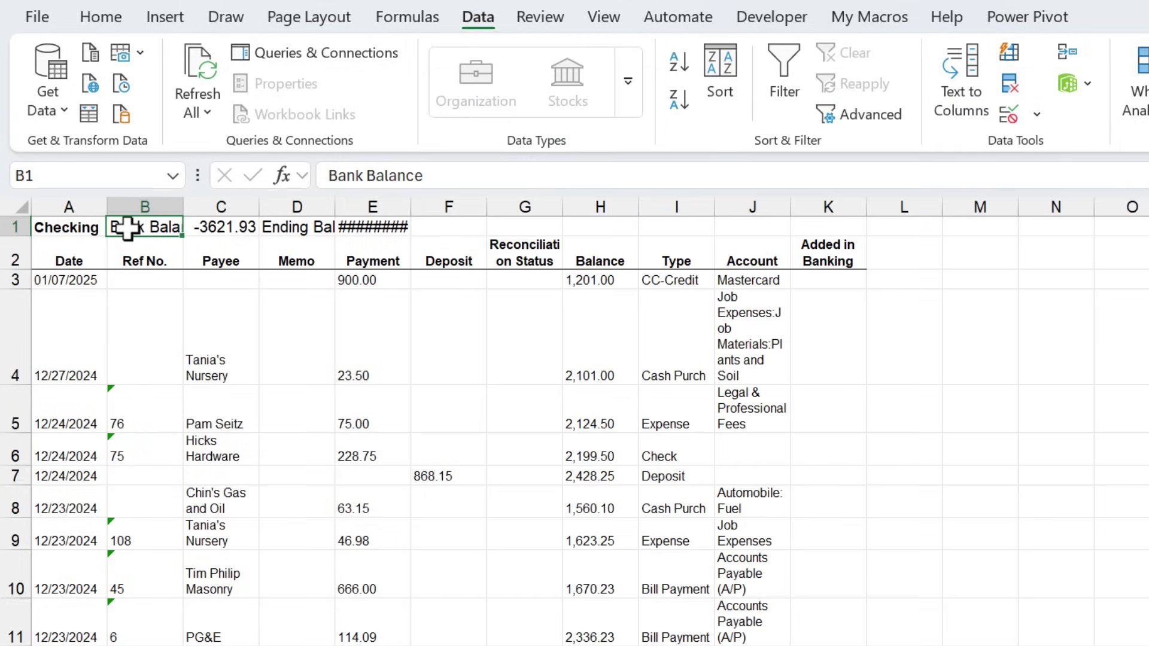
pyautogui.click(227, 227)
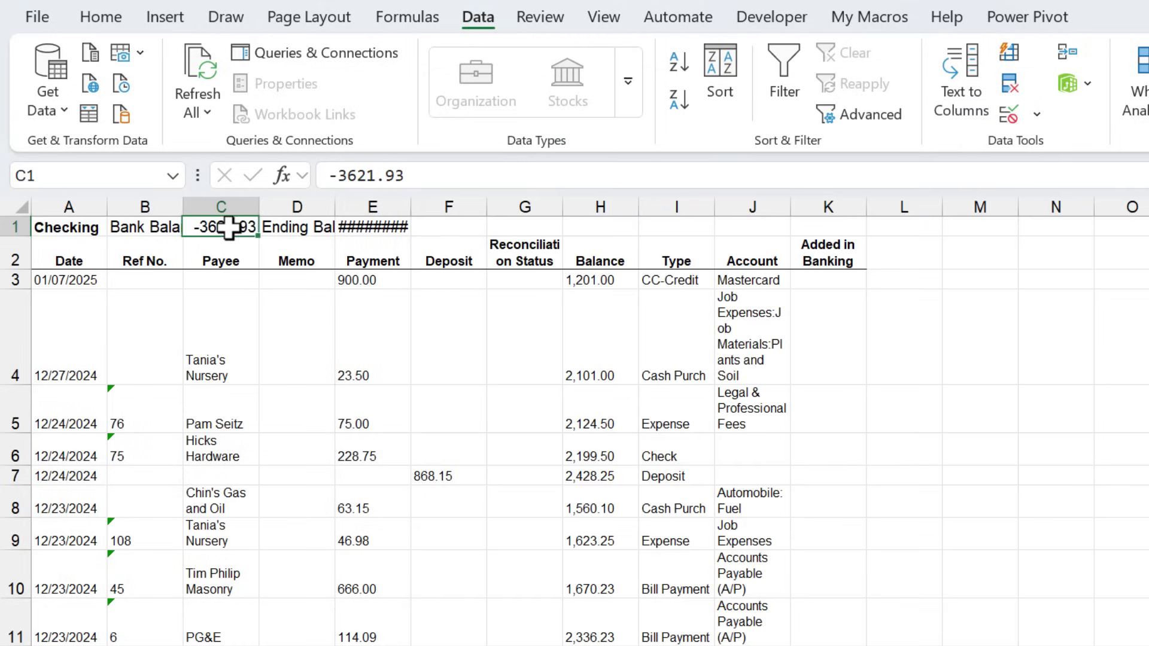
pyautogui.click(408, 226)
pyautogui.doubleClick(411, 211)
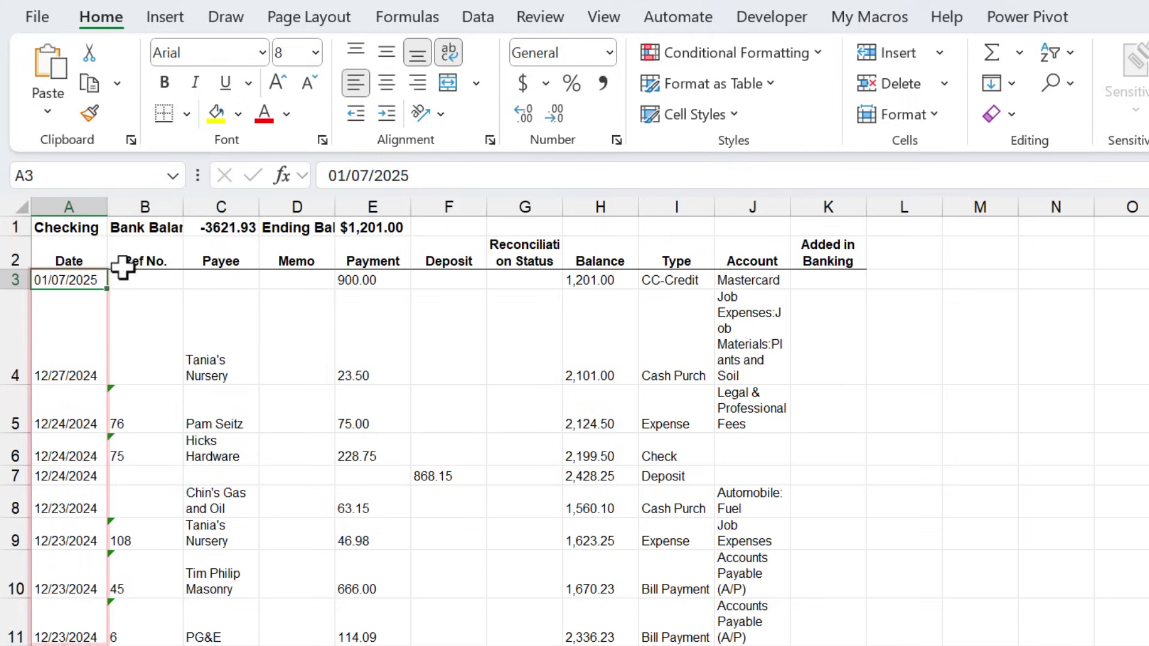
pyautogui.click(609, 56)
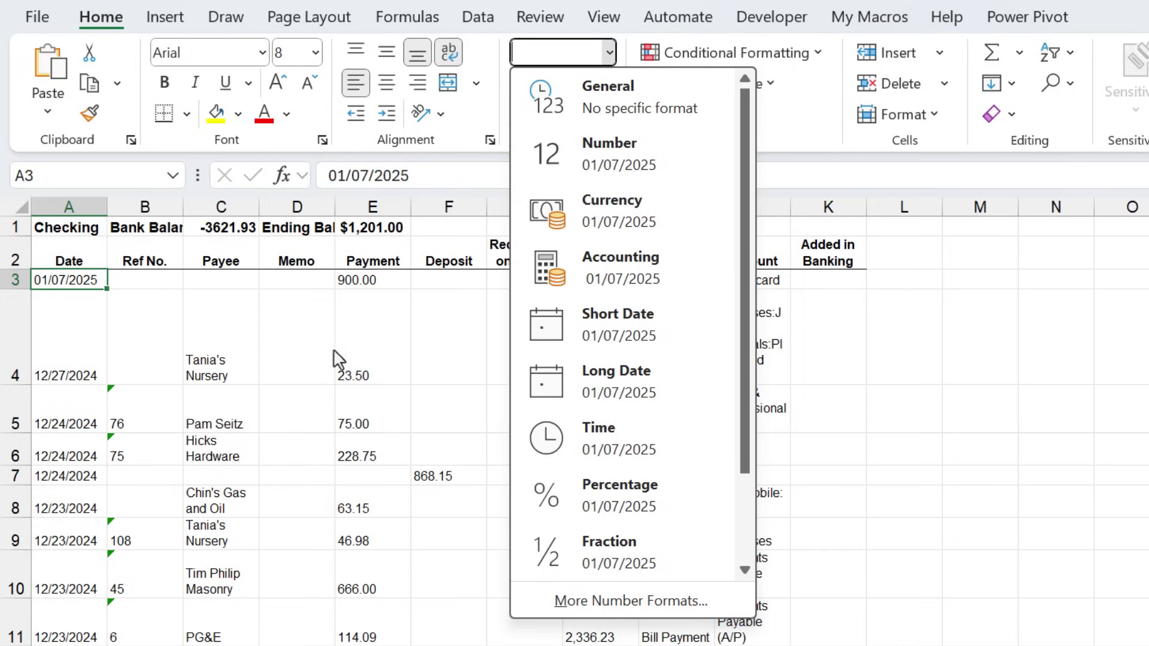
pyautogui.press('Escape')
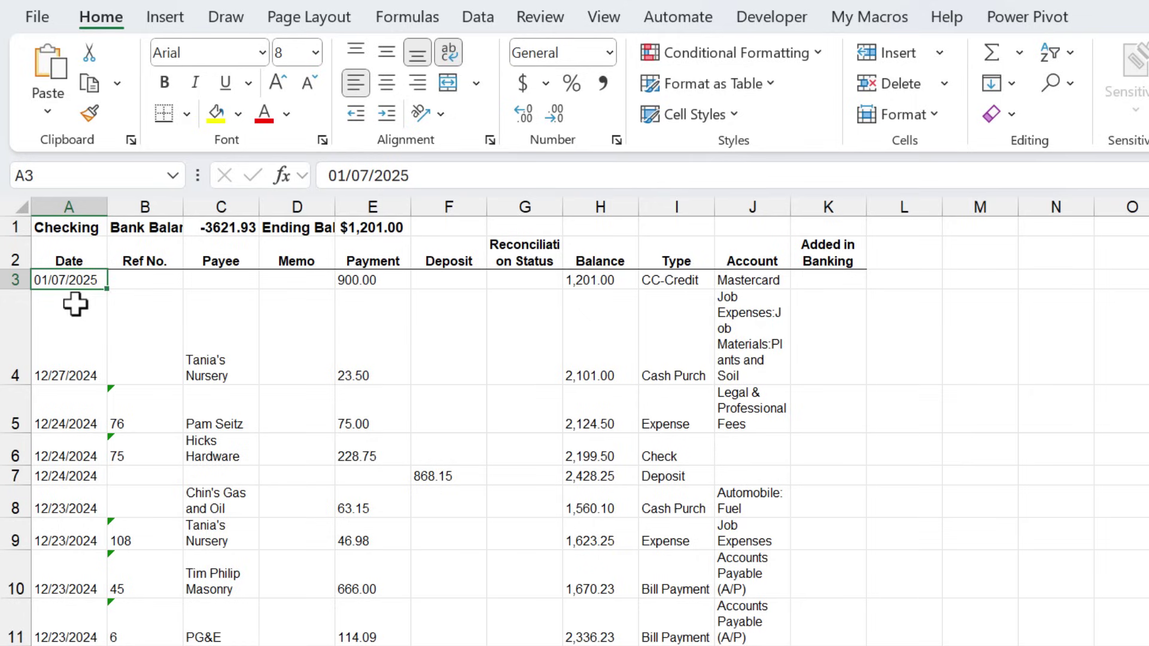
pyautogui.press('F2')
pyautogui.click(104, 308)
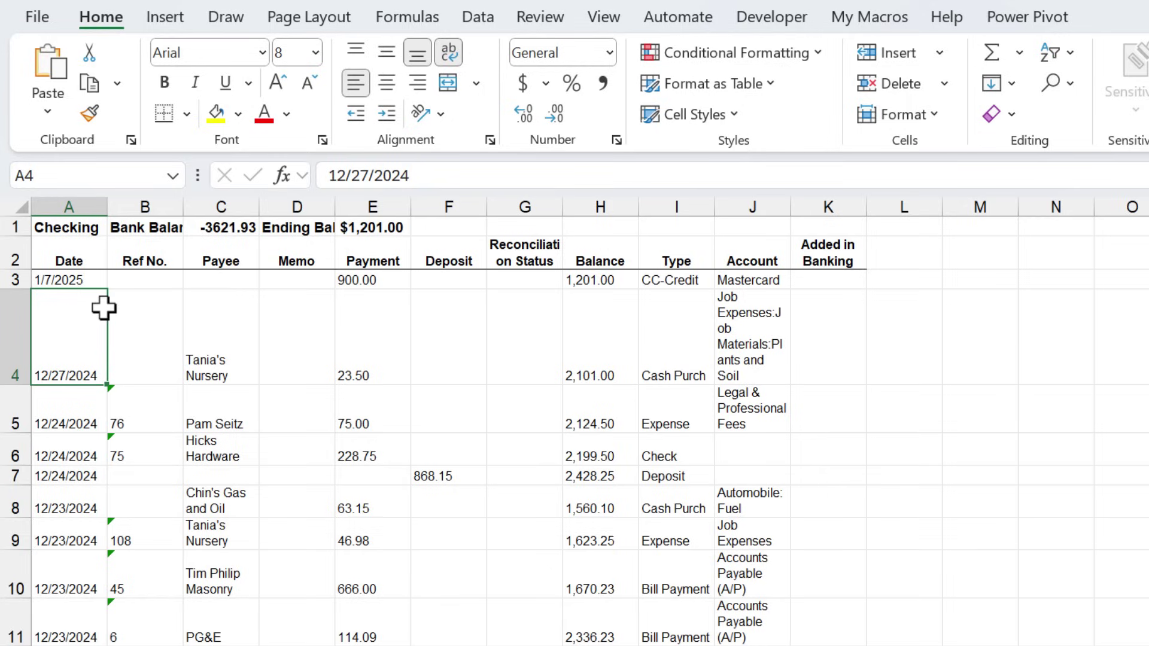
pyautogui.click(90, 280)
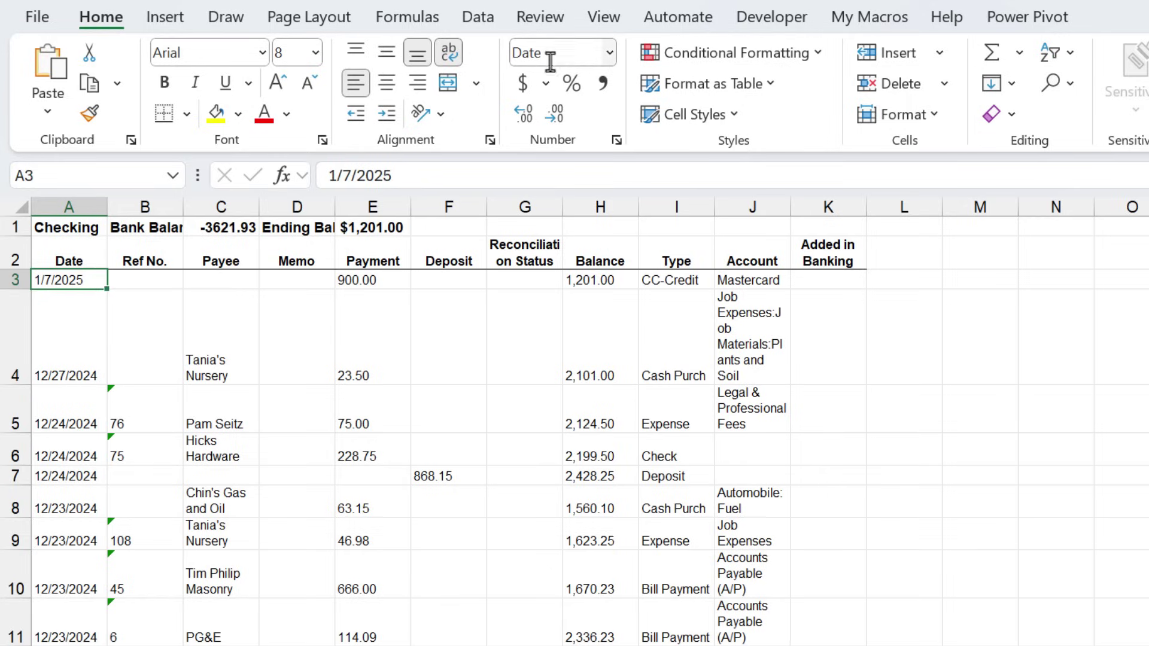
pyautogui.click(609, 55)
pyautogui.click(608, 55)
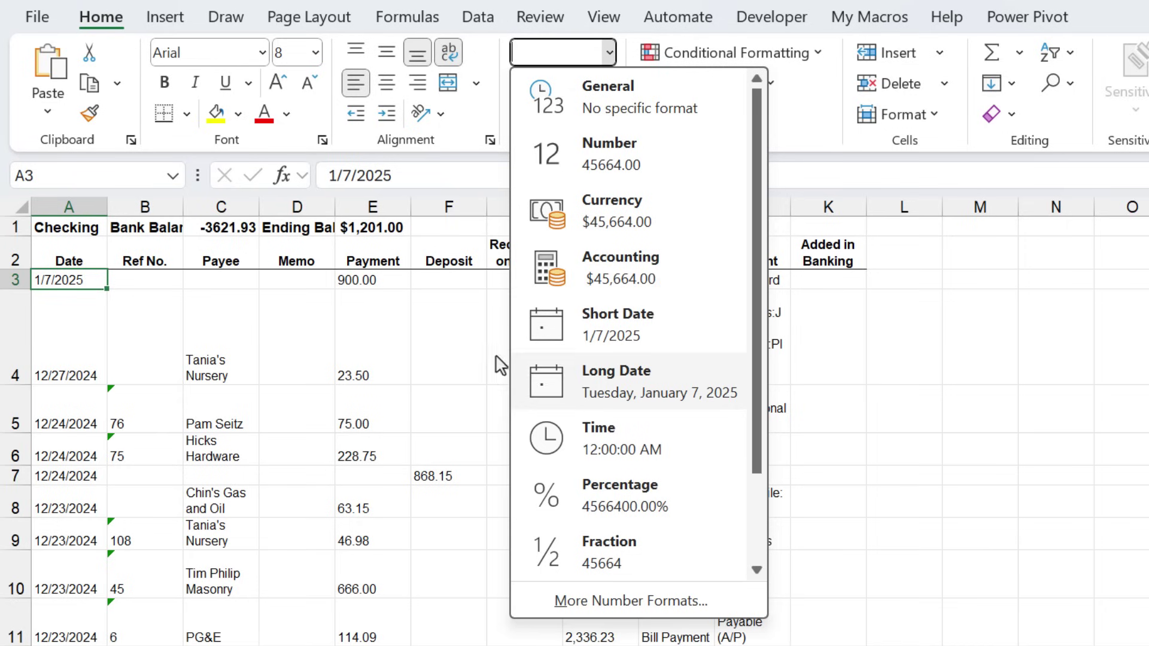
pyautogui.click(74, 317)
pyautogui.click(74, 315)
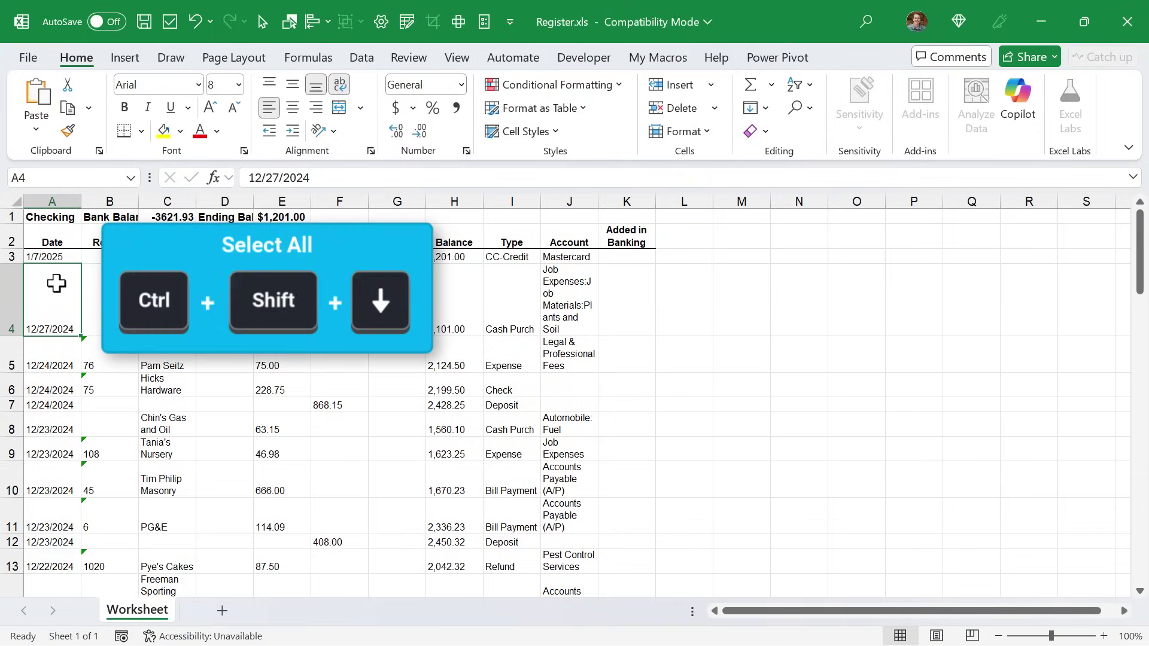
# Replace every / with / in A4:A46 to turn the text dates into real dates
pyautogui.hotkey('ctrl', 'shift', 'Down')
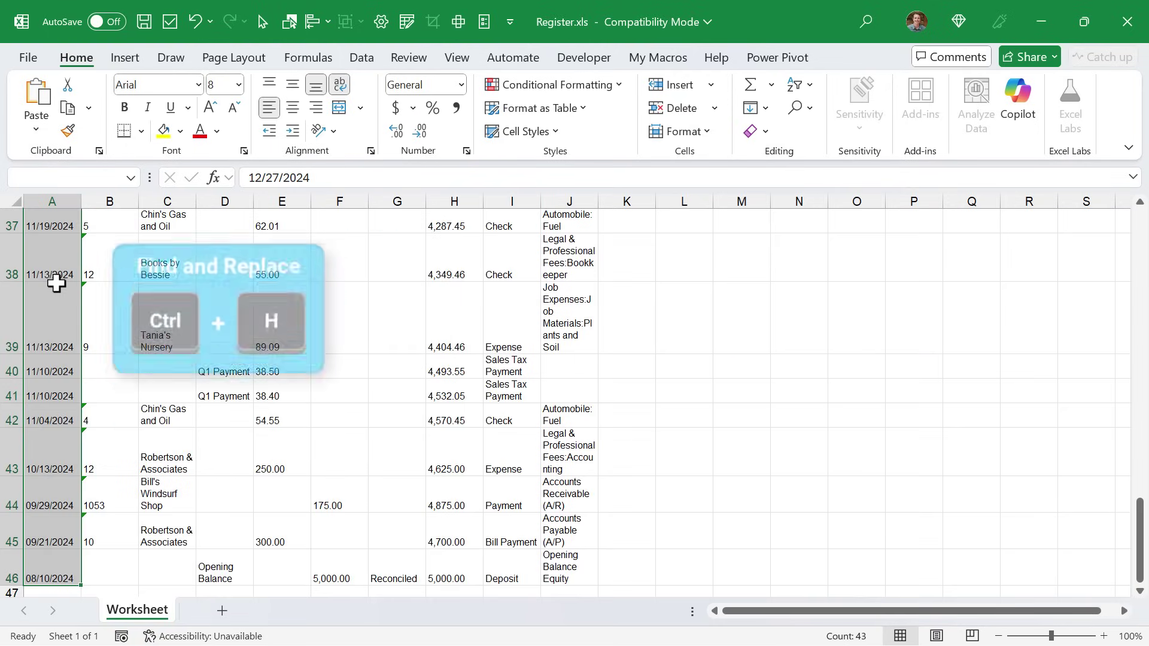
pyautogui.hotkey('ctrl', 'h')
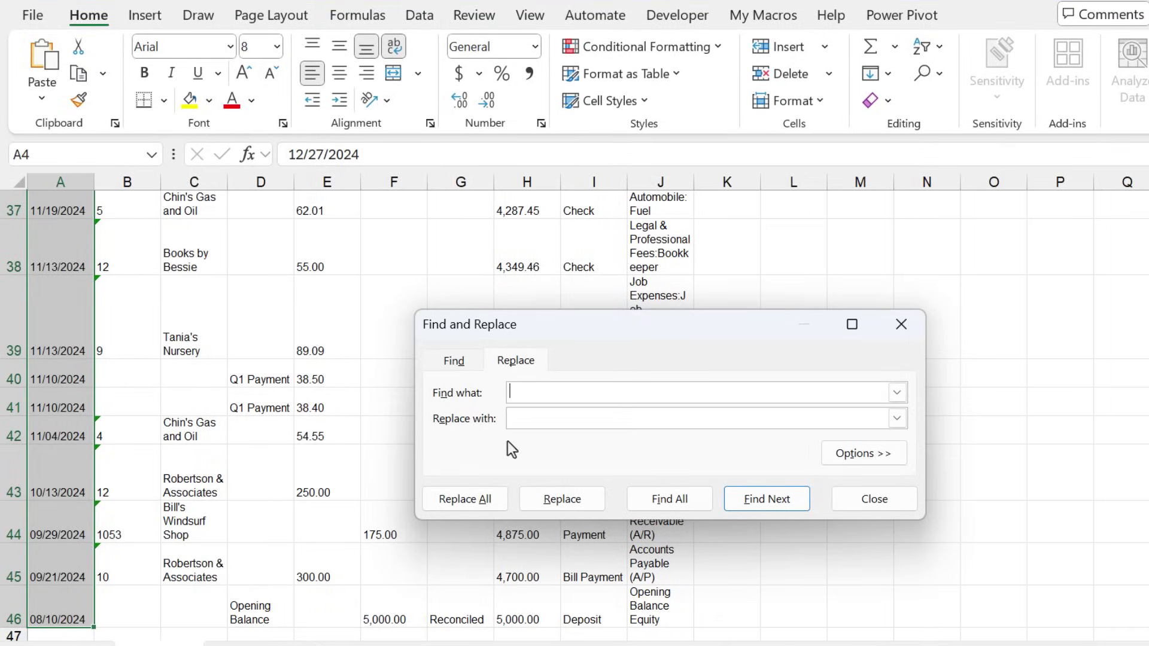
pyautogui.write('/')
pyautogui.click(513, 421)
pyautogui.click(466, 499)
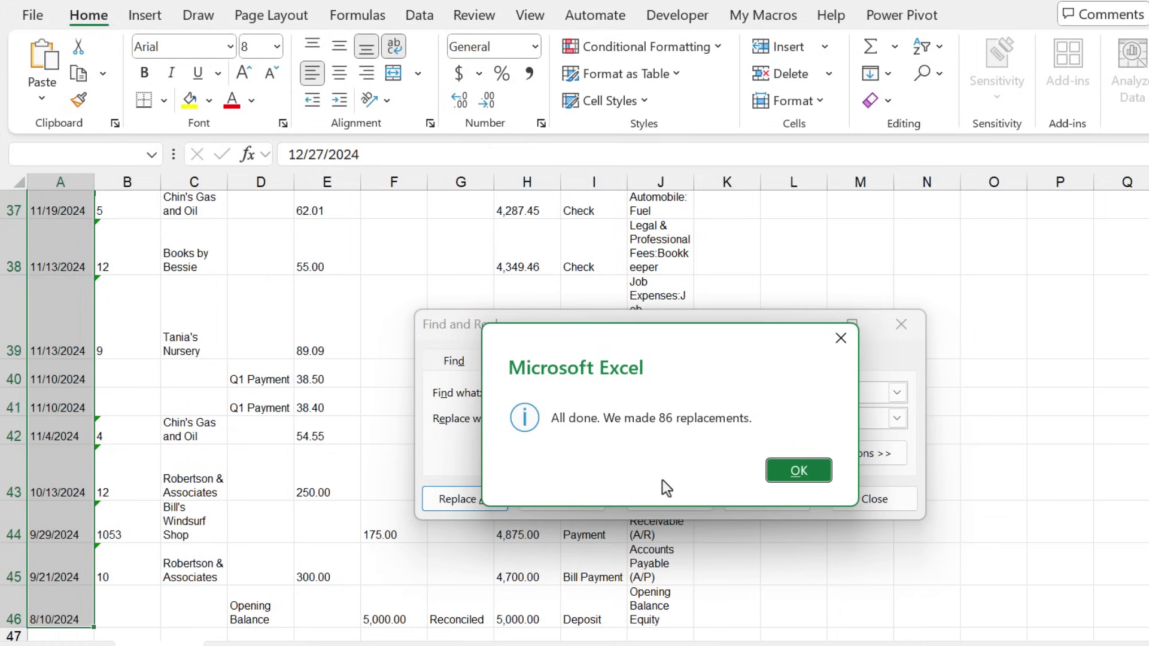
pyautogui.click(802, 471)
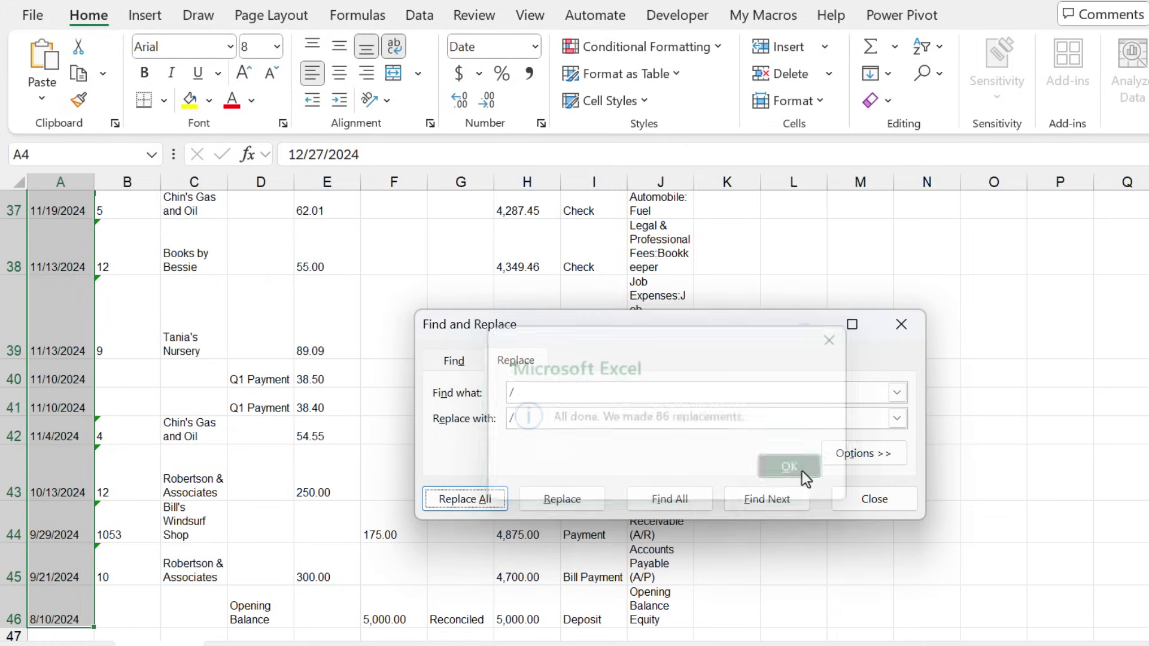
pyautogui.click(850, 499)
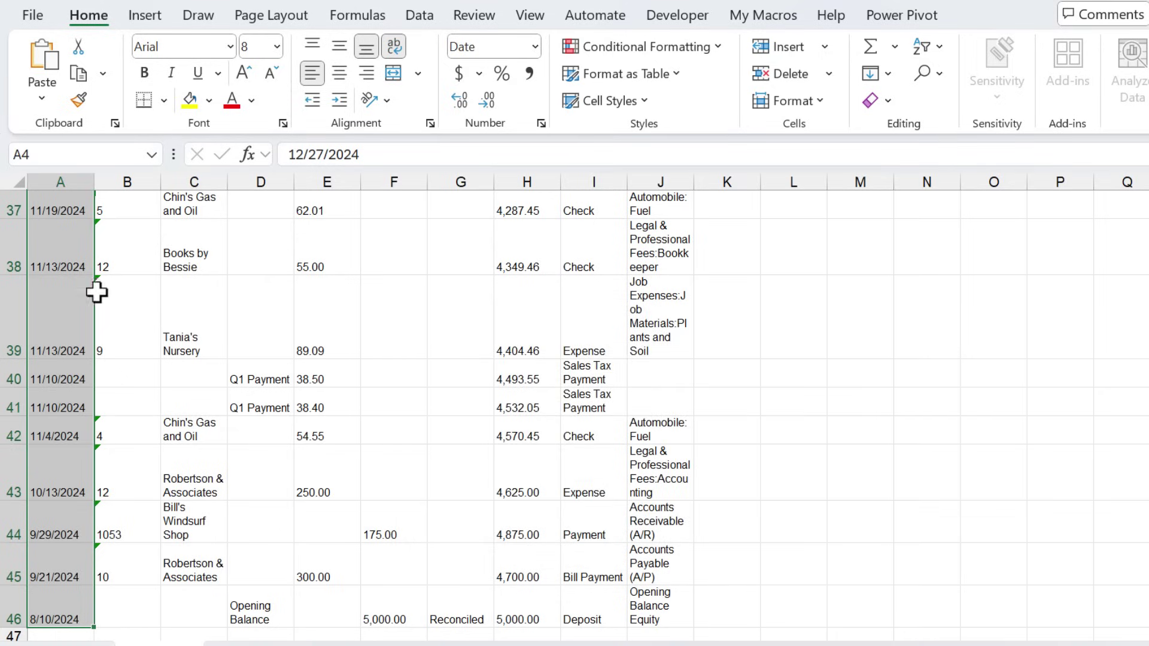
pyautogui.click(56, 312)
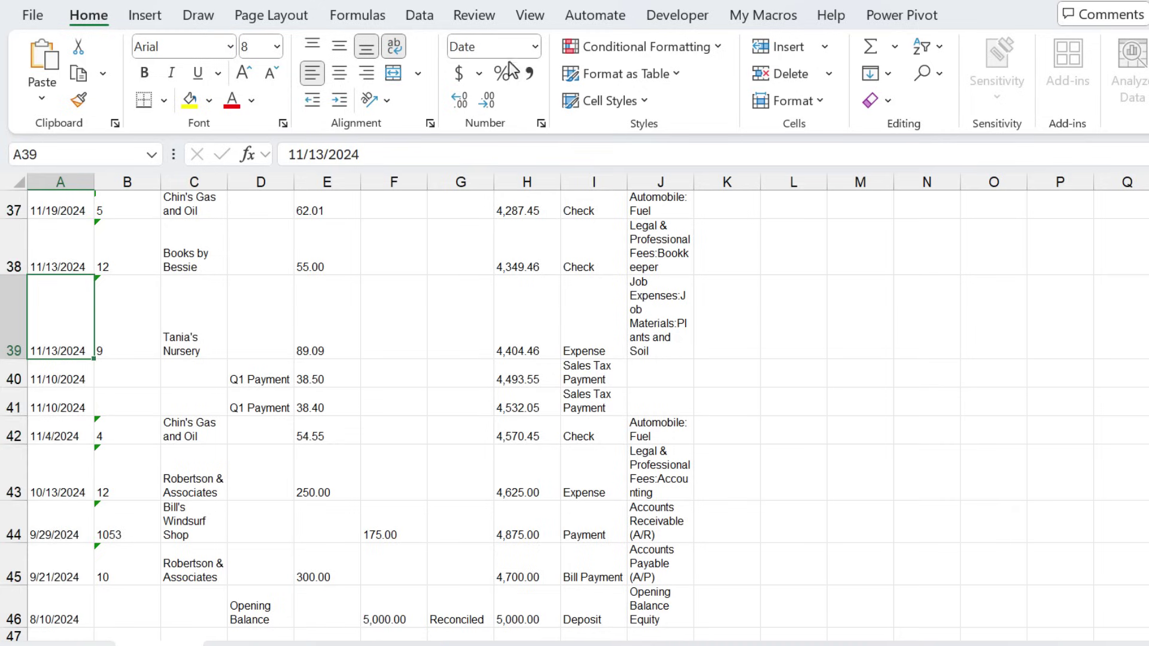
pyautogui.click(534, 46)
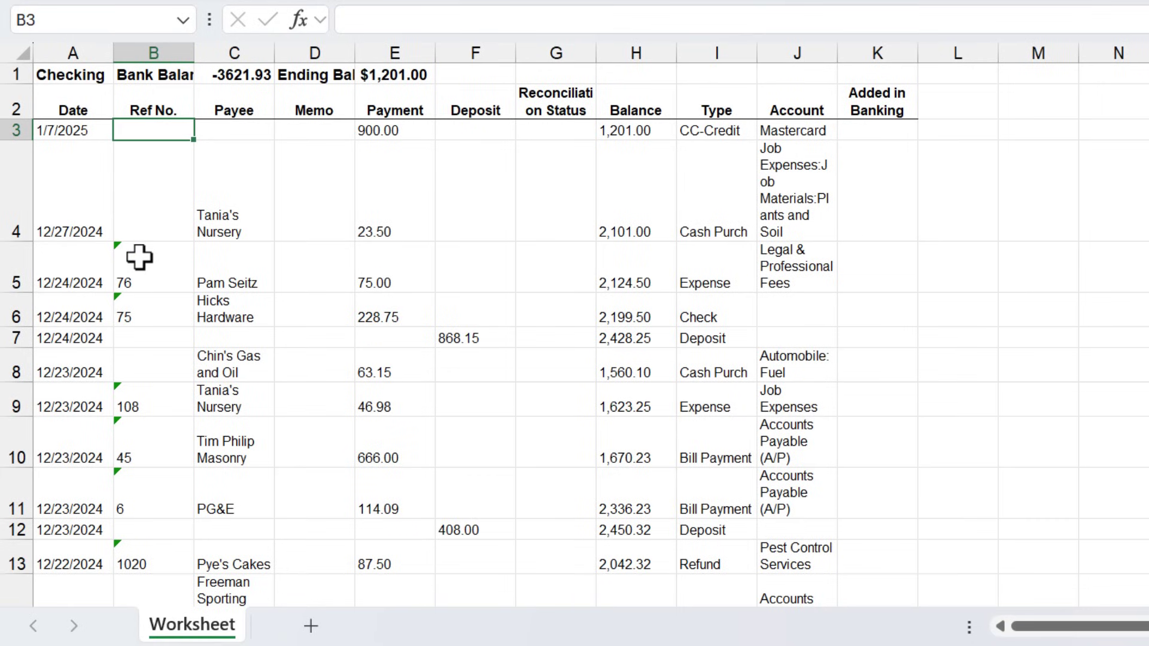
# Inspect the number-stored-as-text warning on the Ref No. values in B5 and B6
pyautogui.click(138, 257)
pyautogui.click(86, 259)
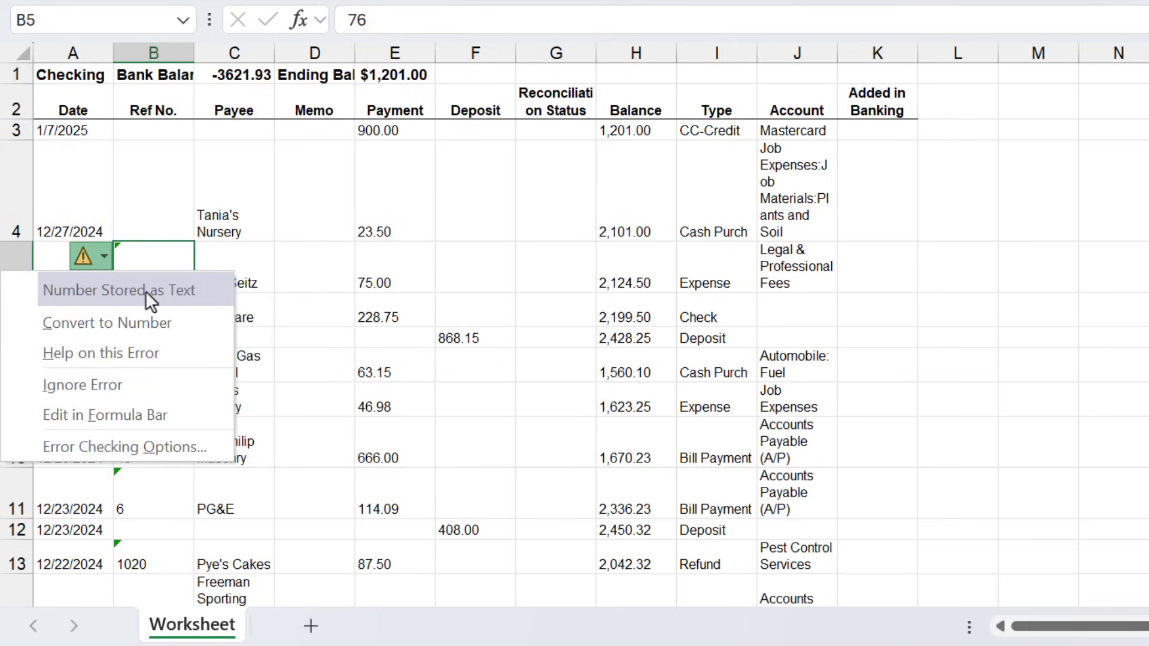
pyautogui.click(149, 256)
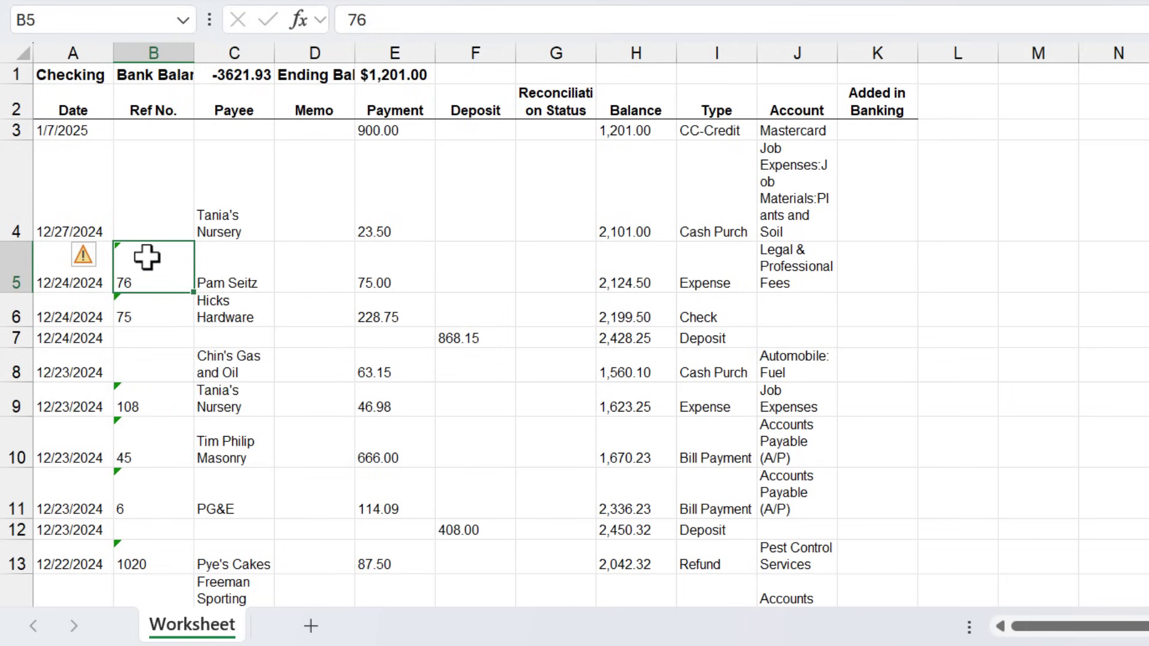
pyautogui.click(146, 308)
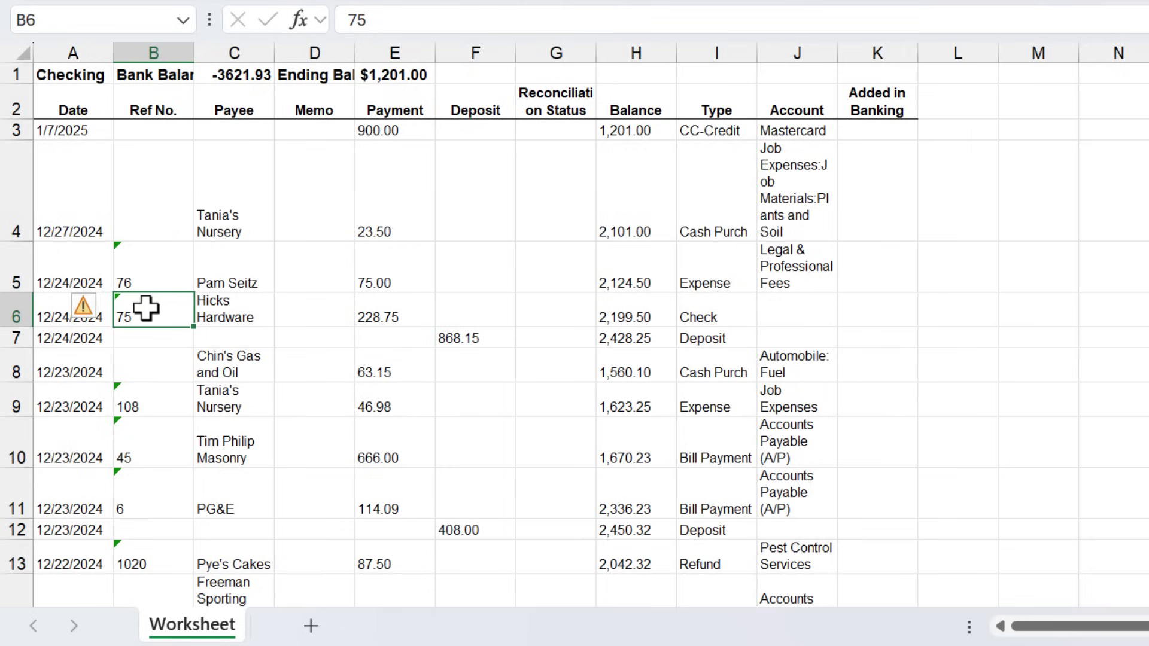
# Convert the whole Ref No. column B from text to numbers
pyautogui.hotkey('ctrl', 'space')
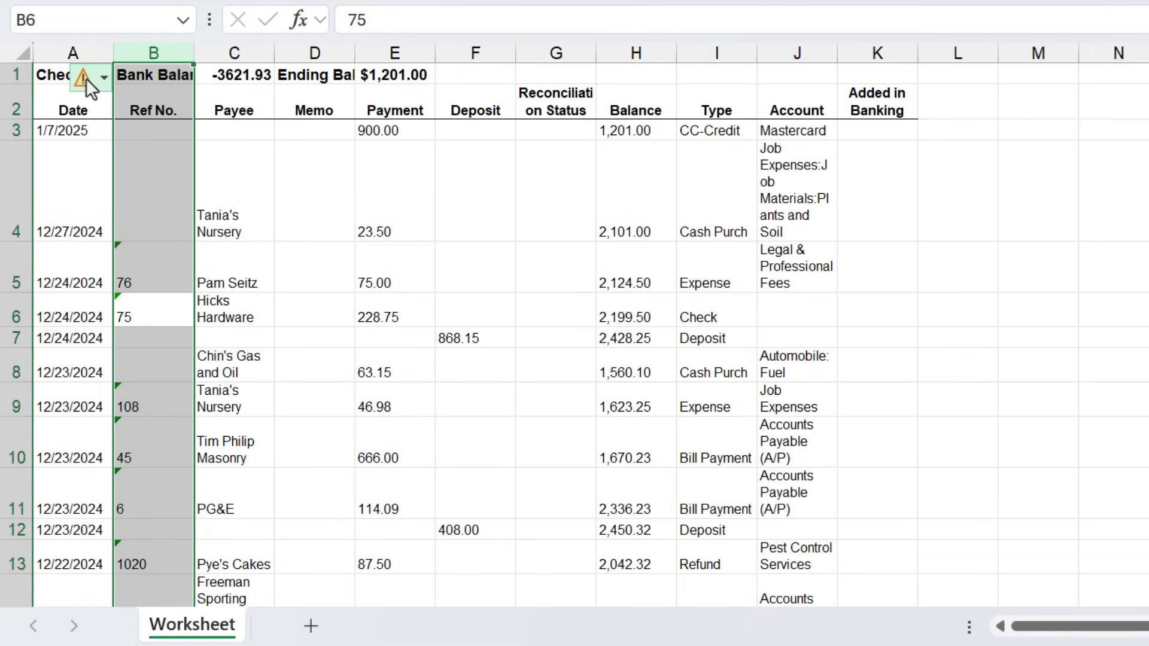
pyautogui.click(101, 80)
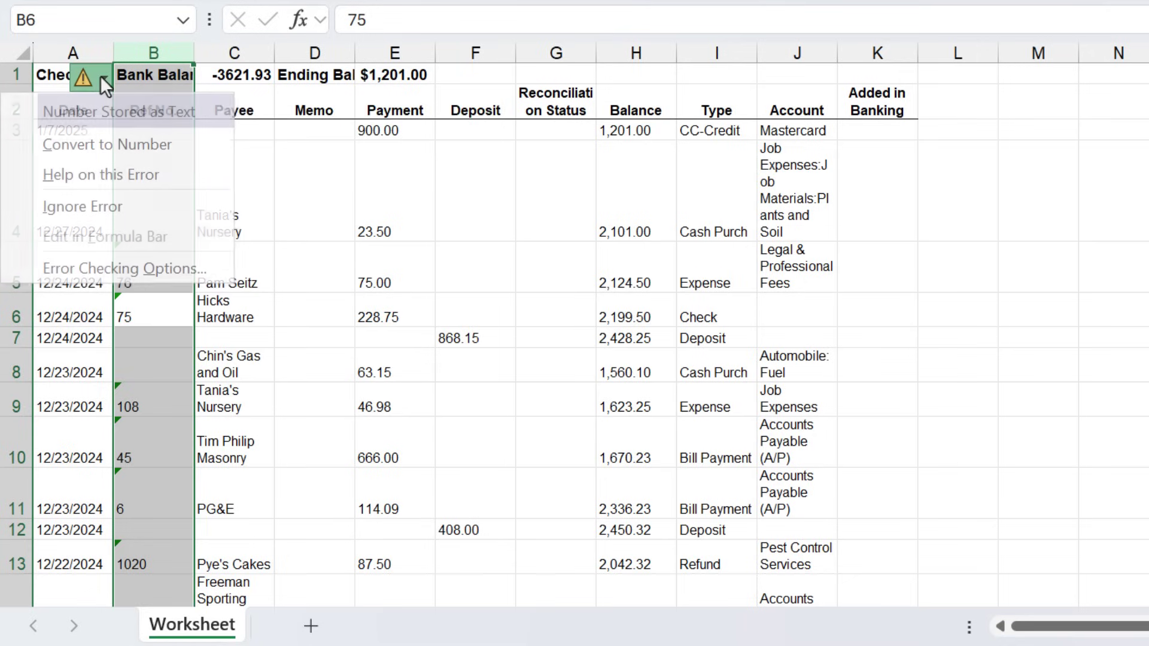
pyautogui.click(95, 150)
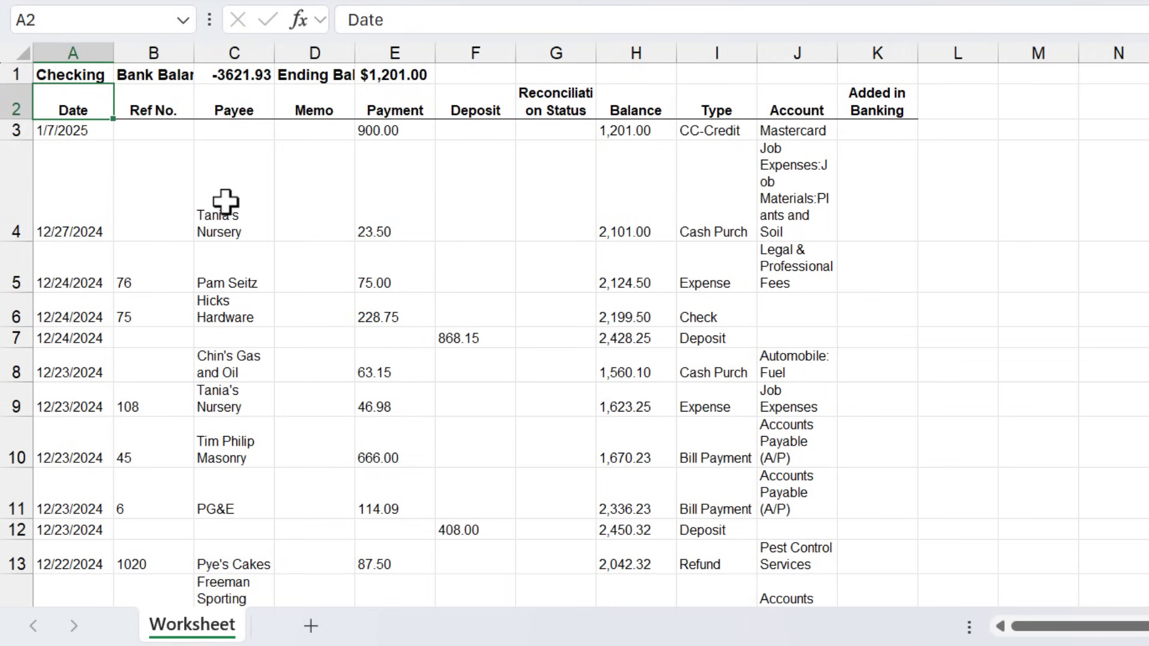
# Toggle Wrap Text on and off for the whole sheet, then autofit every column
pyautogui.click(17, 52)
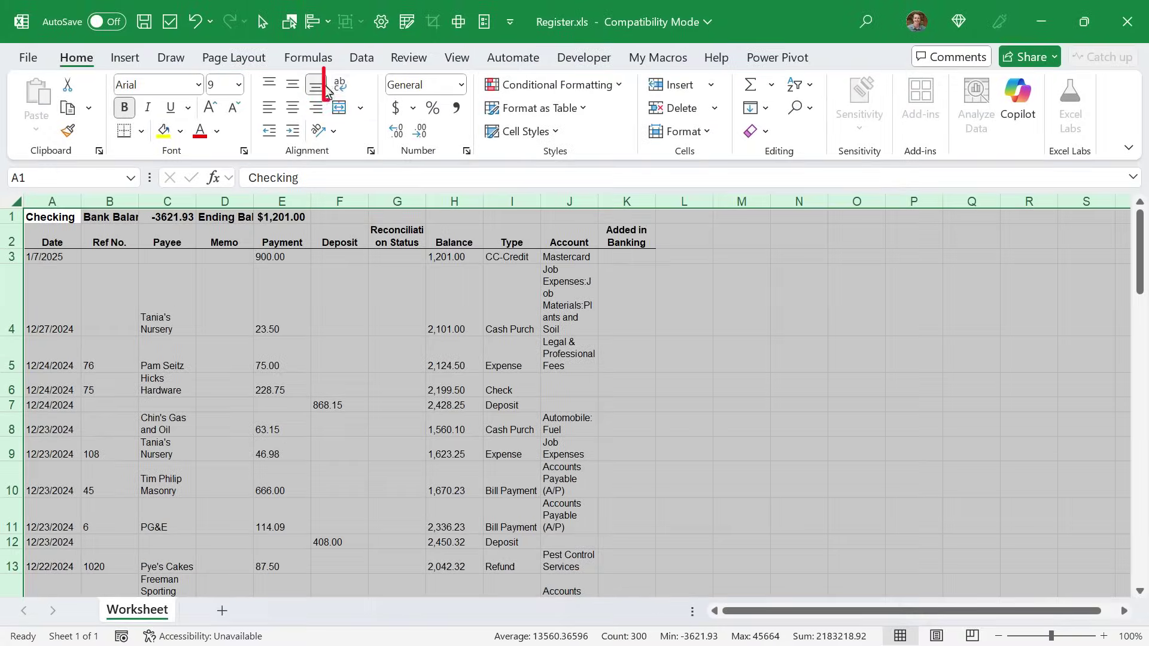
pyautogui.click(340, 88)
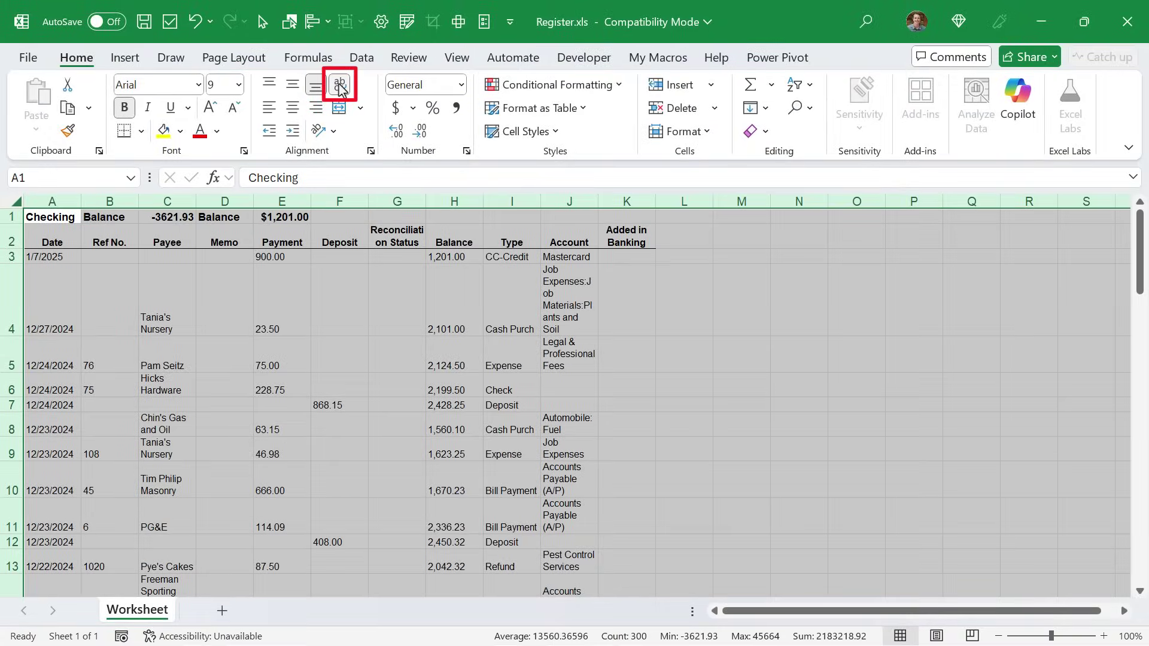
pyautogui.click(341, 88)
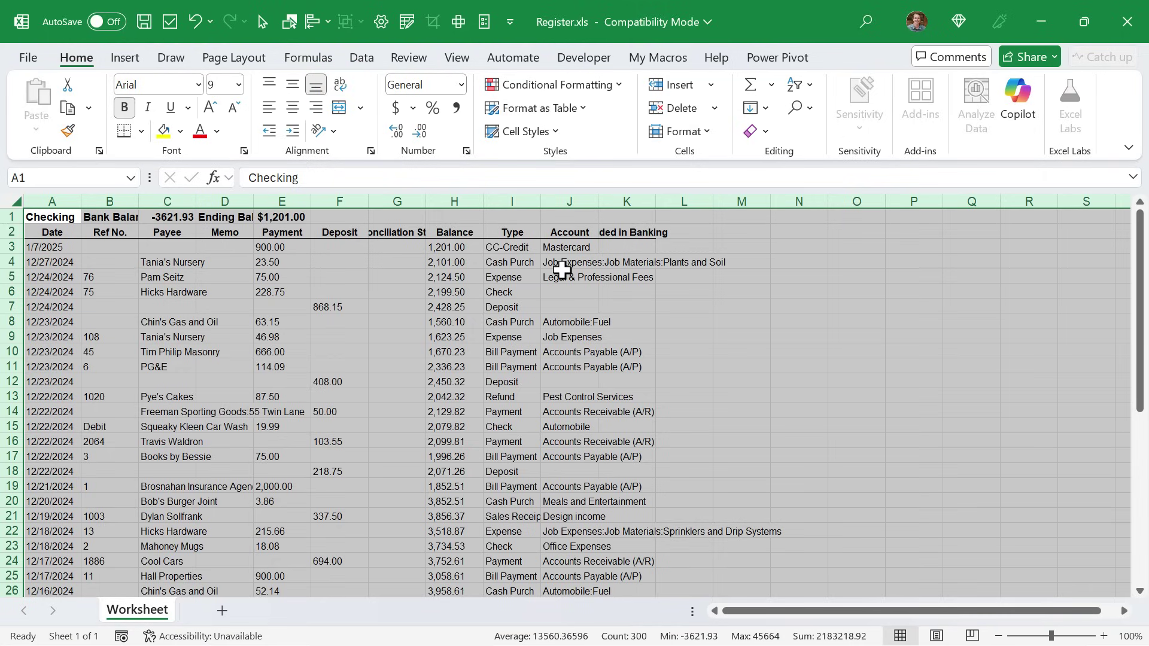
pyautogui.doubleClick(484, 201)
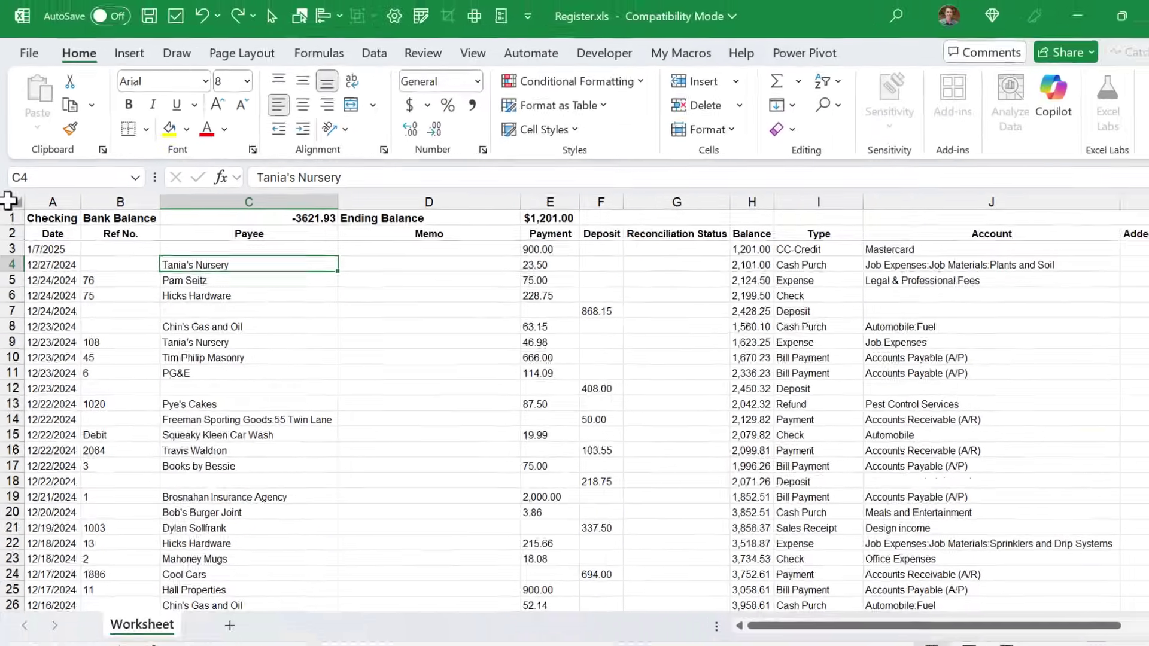
# Set the entire worksheet to Aptos Narrow font at size 11
pyautogui.click(21, 207)
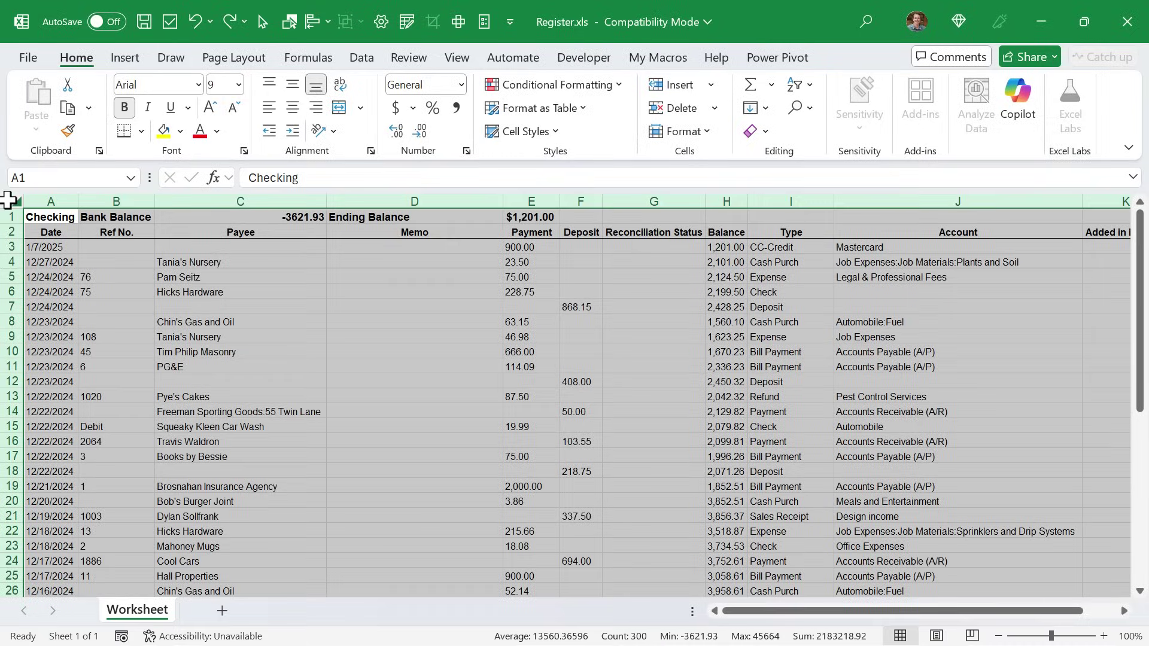
pyautogui.click(238, 84)
pyautogui.click(229, 174)
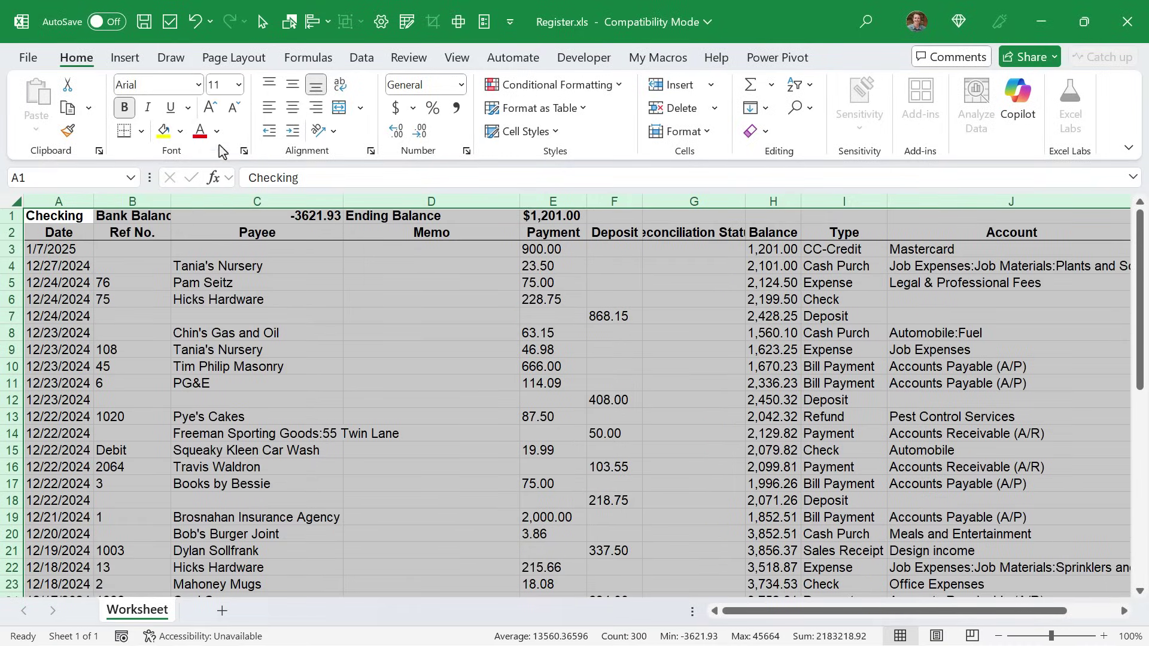
pyautogui.click(198, 84)
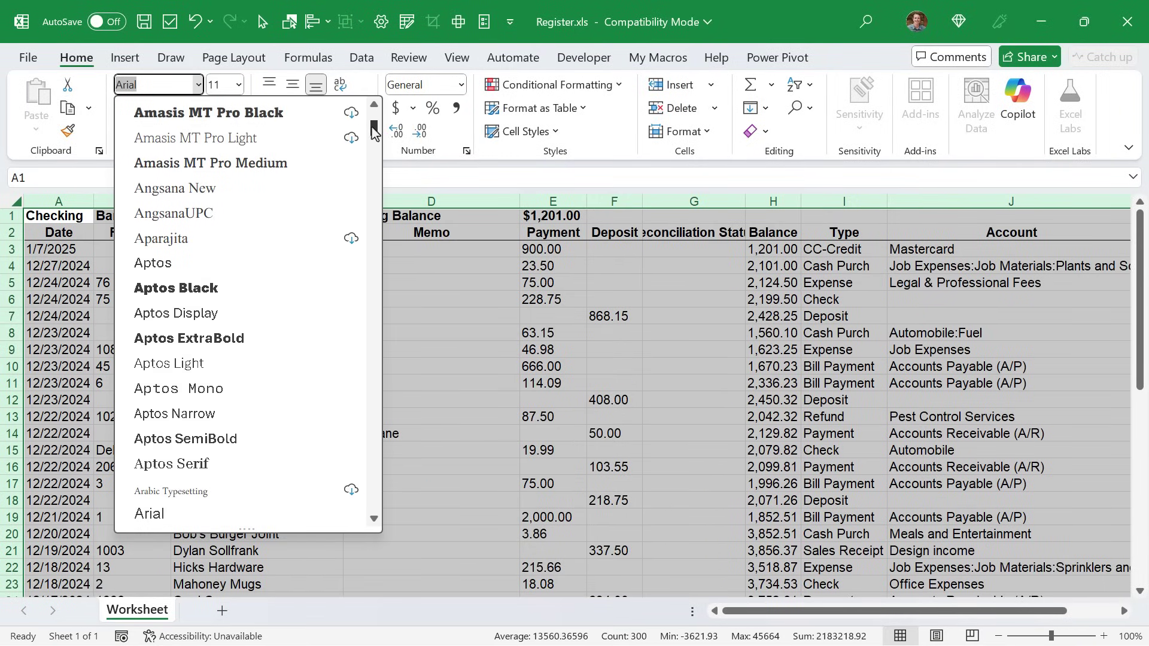
pyautogui.moveTo(372, 123); pyautogui.dragTo(321, 115)
pyautogui.click(206, 159)
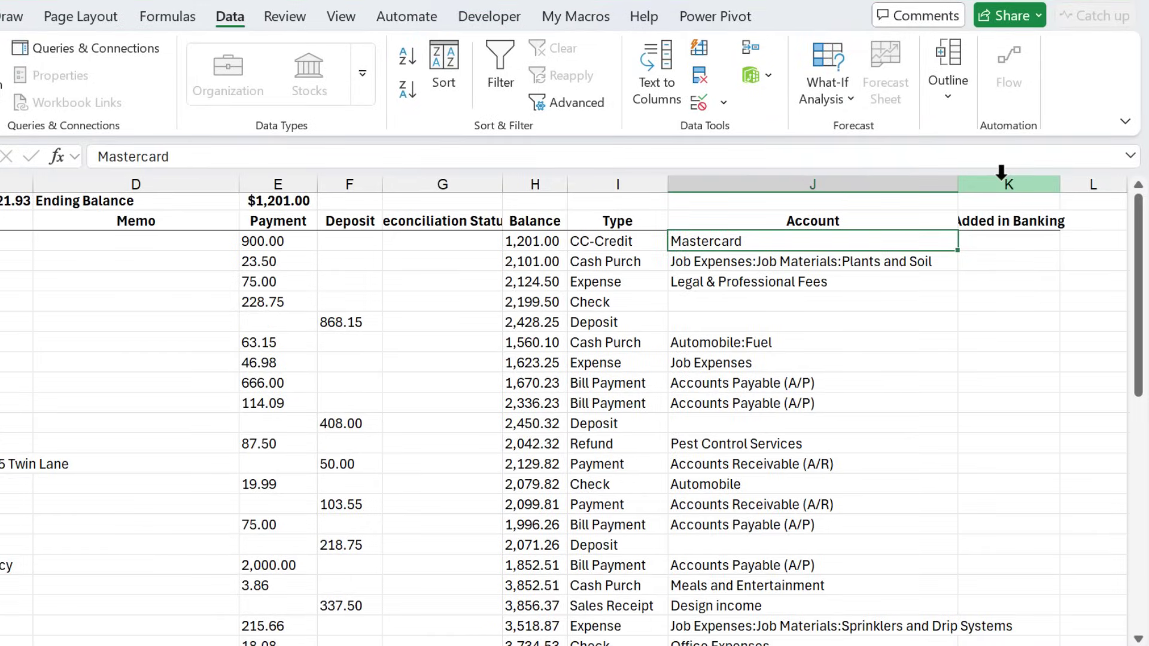
# Delete the Added in Banking column, then split Account column J at colons into K and L
pyautogui.rightClick(1001, 172)
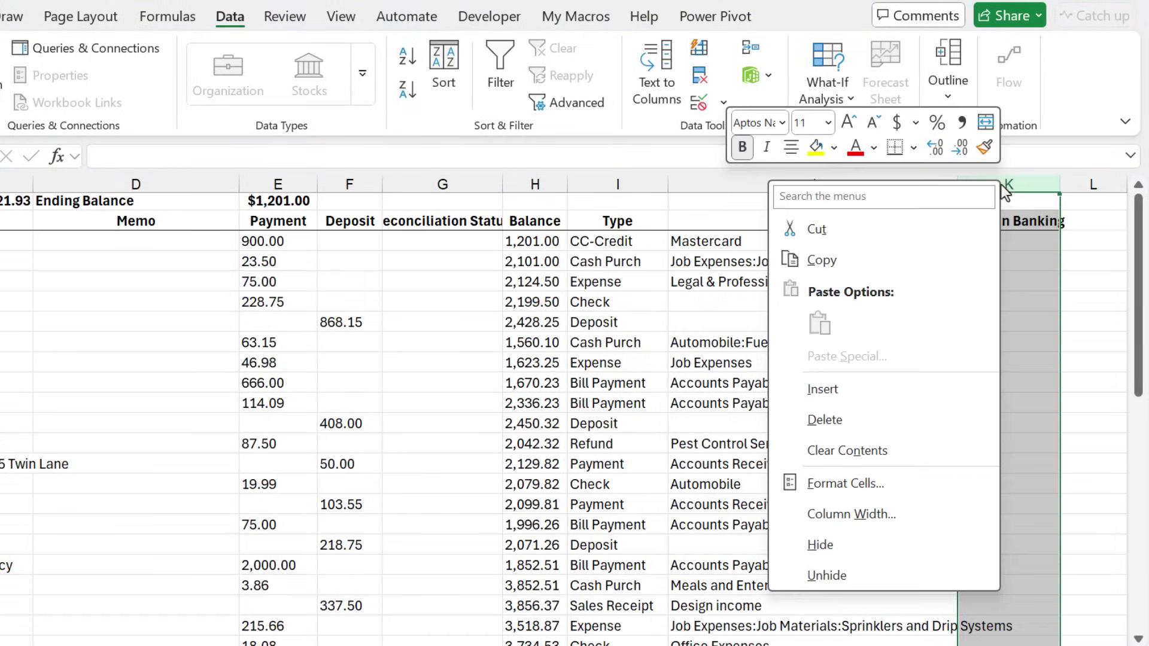
pyautogui.click(824, 421)
pyautogui.click(758, 174)
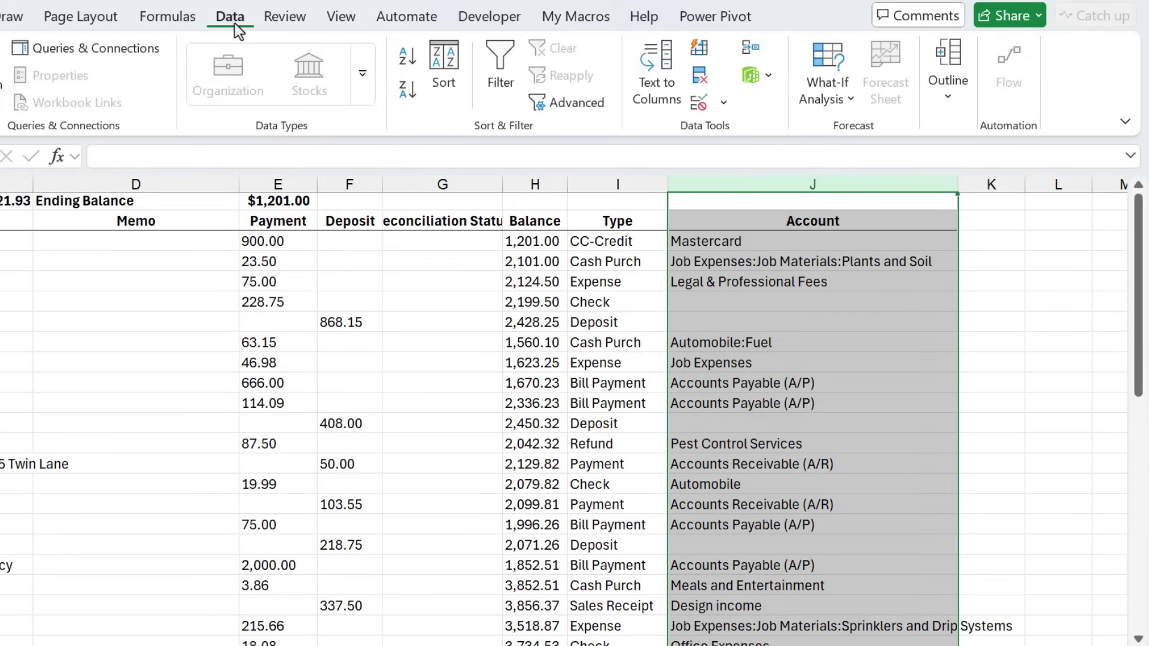
pyautogui.click(645, 79)
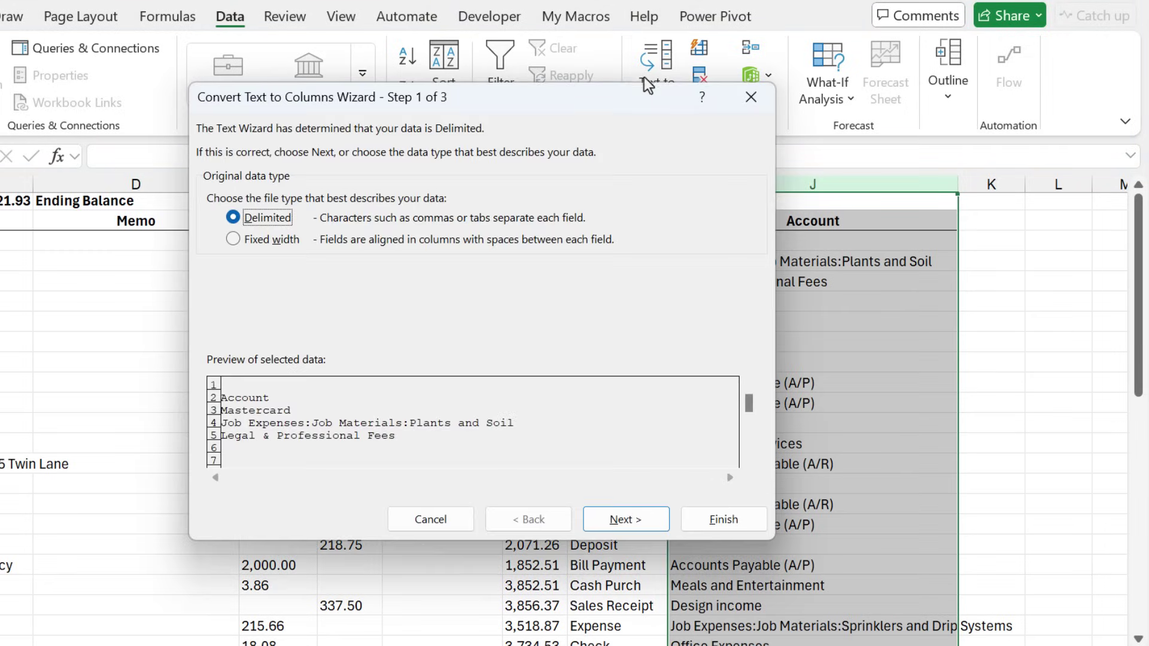
pyautogui.click(638, 524)
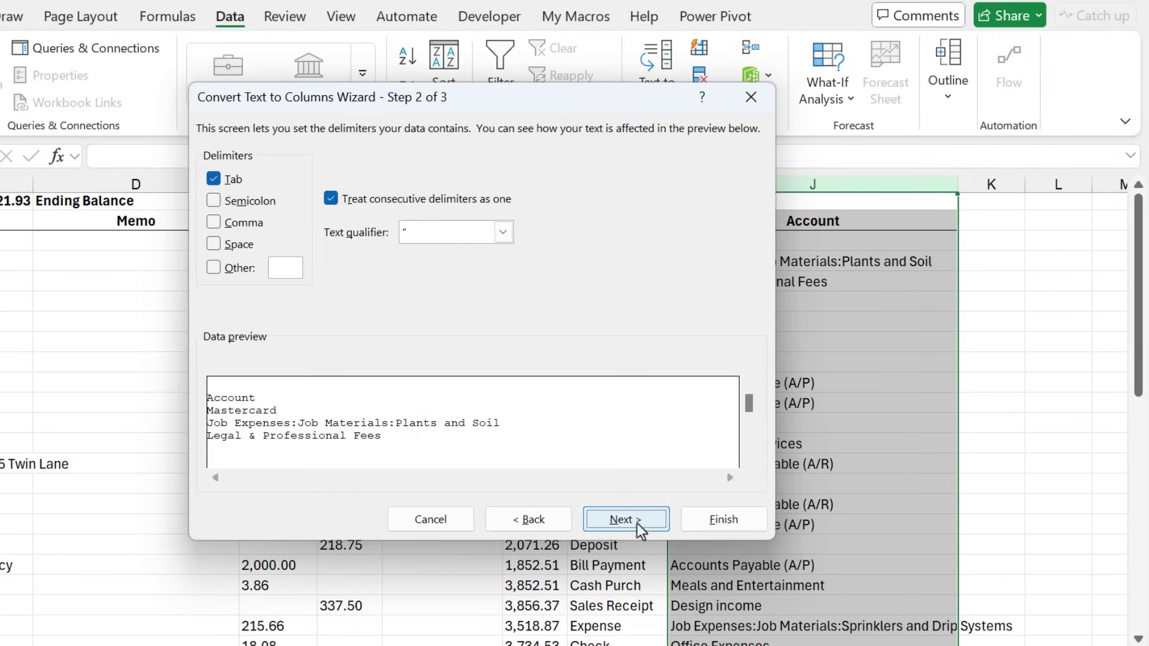
pyautogui.click(215, 268)
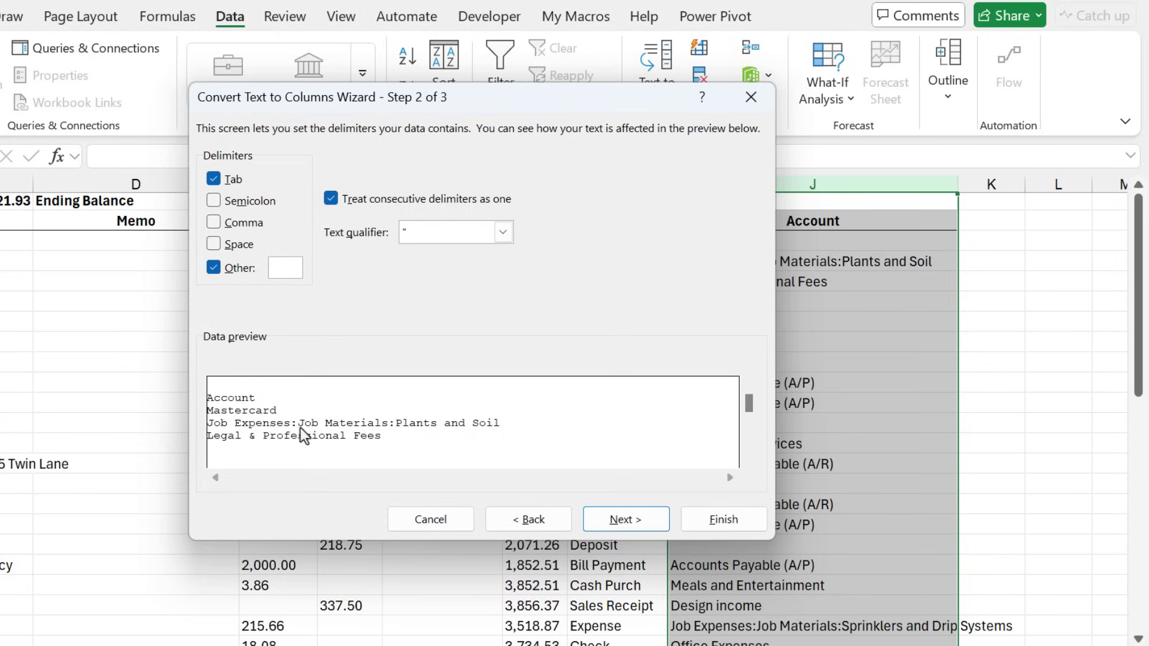
pyautogui.write(':')
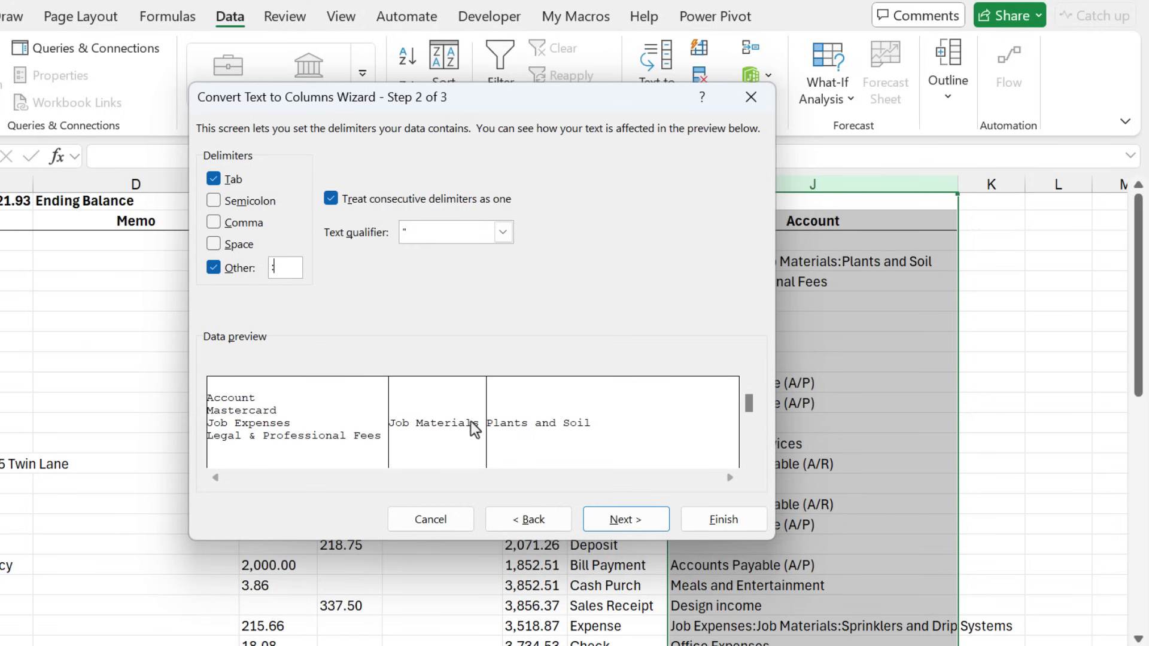
pyautogui.click(706, 522)
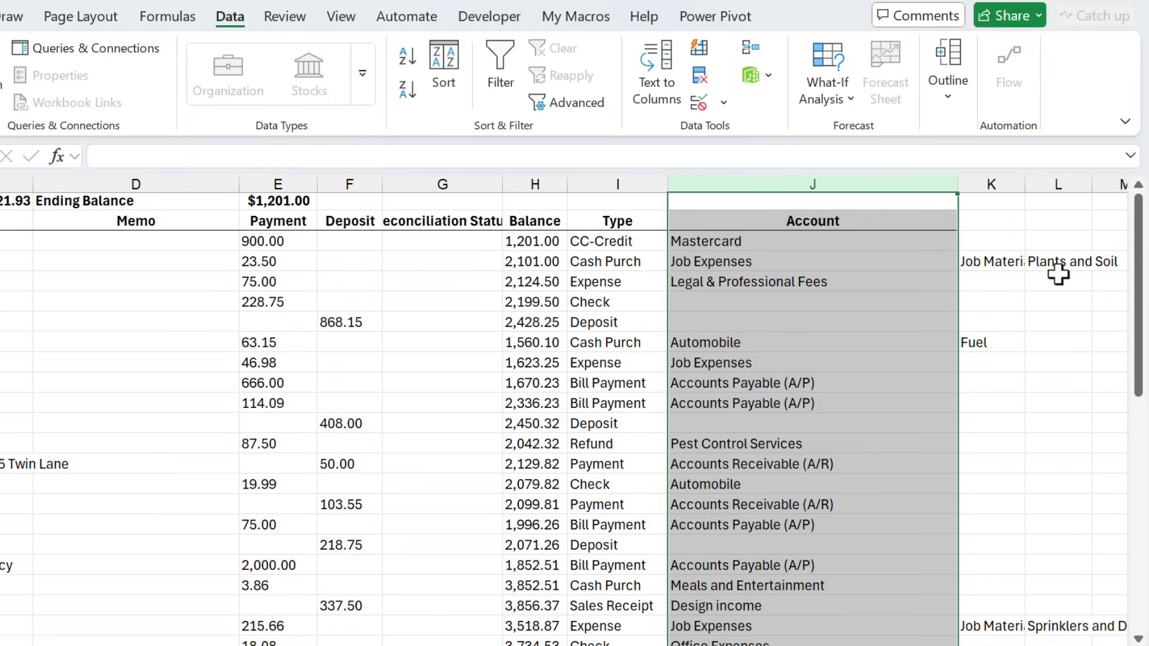
# Enter the headers 'Sub Account' in K2 and 'Sub Account 2' in L2
pyautogui.click(993, 221)
pyautogui.write('Sub Account')
pyautogui.press('Tab')
pyautogui.write('Sub Account 2')
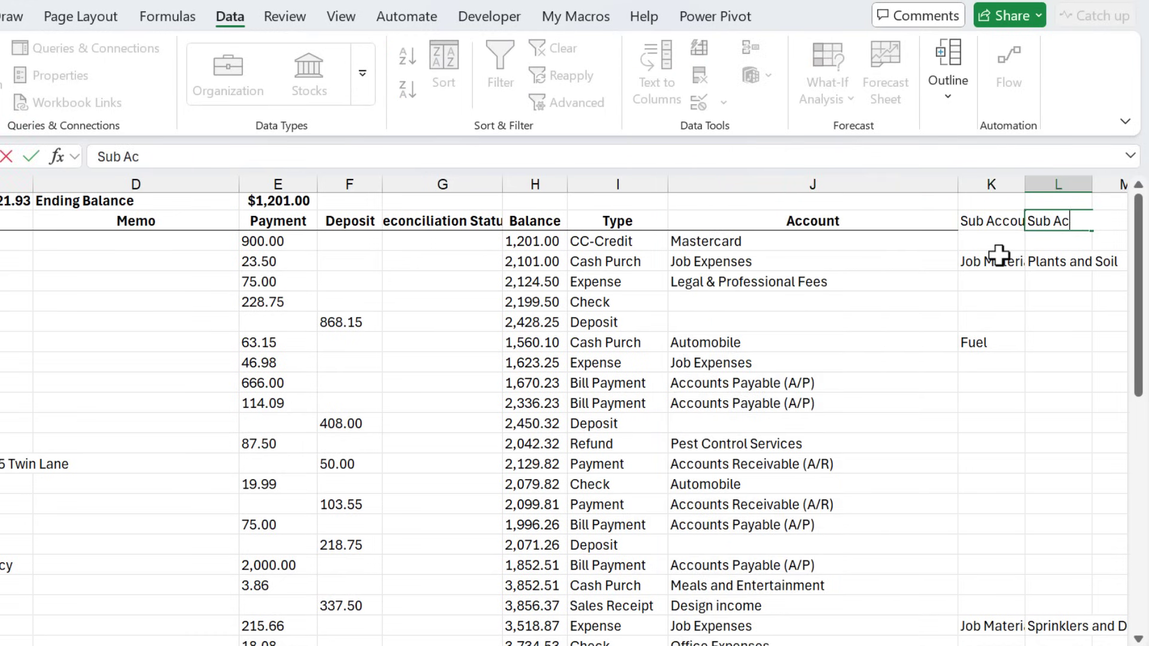
pyautogui.press('Return')
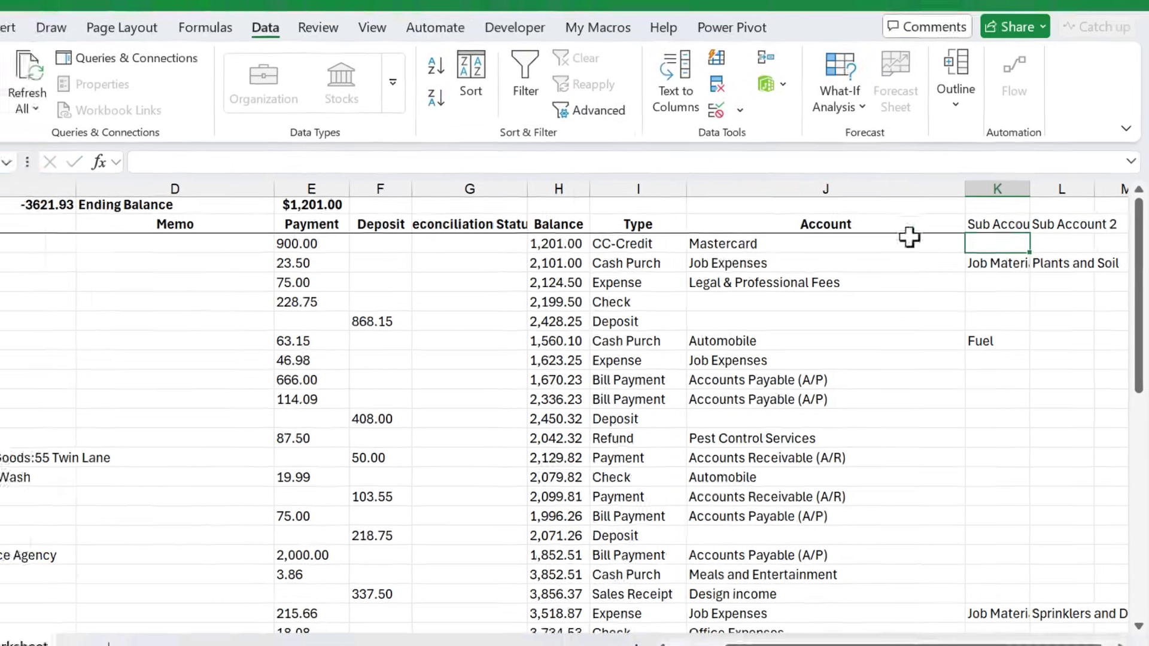
# Copy the Account header's formatting from J2 onto K2:L2 and select columns K and L
pyautogui.click(838, 219)
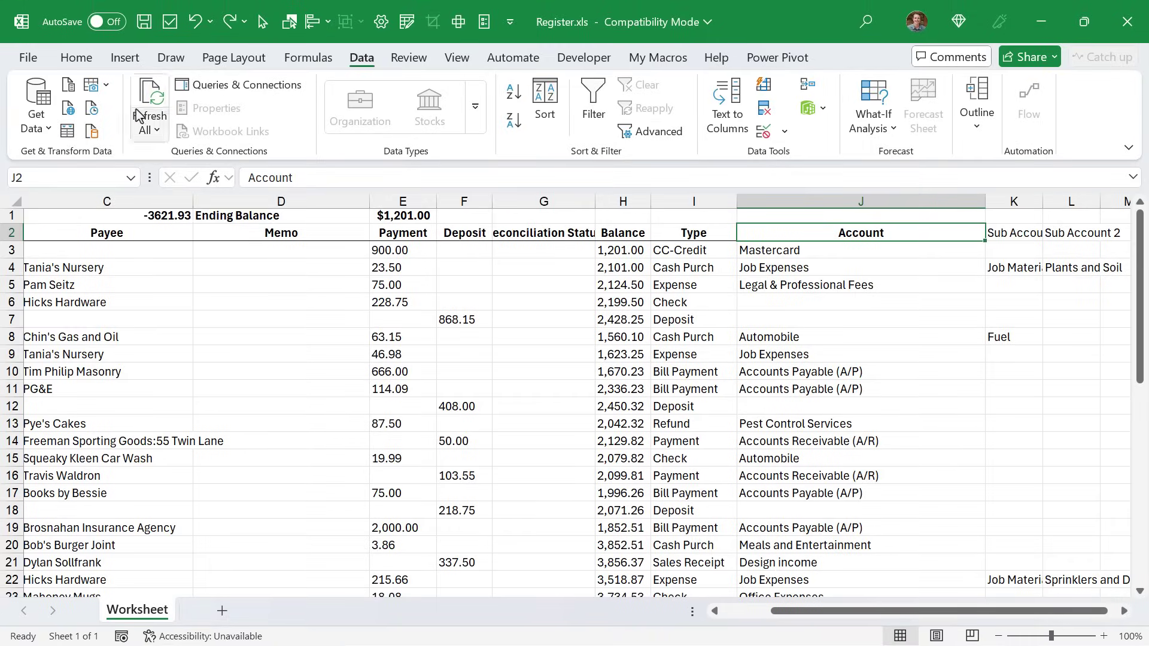
pyautogui.click(76, 58)
pyautogui.click(68, 130)
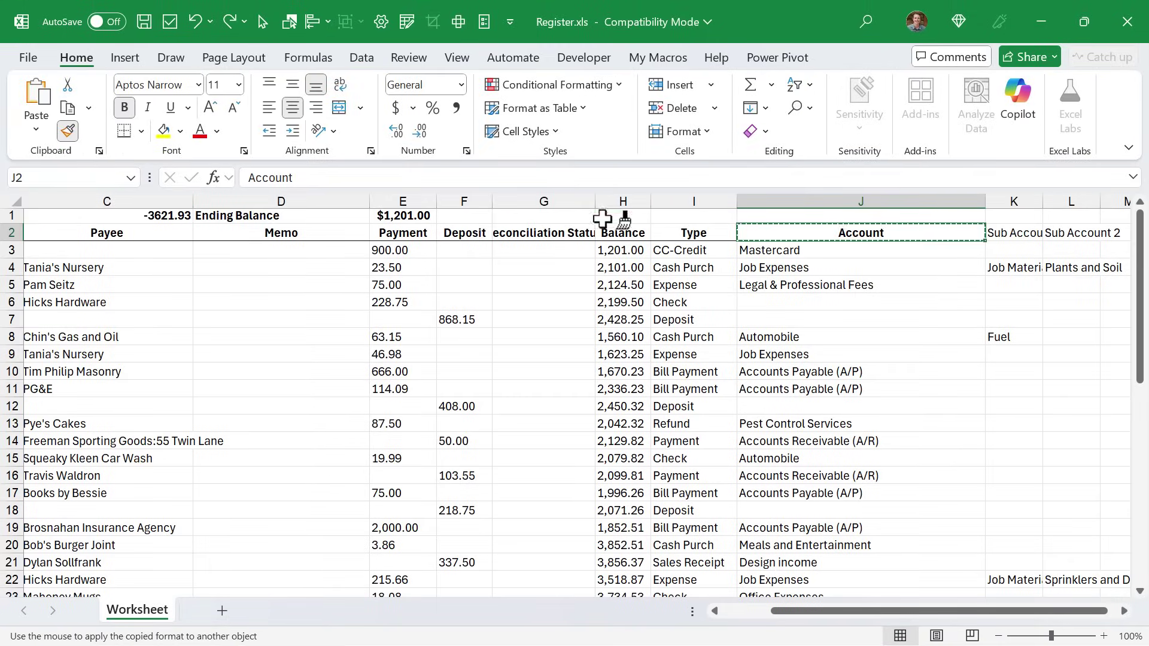
pyautogui.moveTo(1021, 235); pyautogui.dragTo(1072, 235)
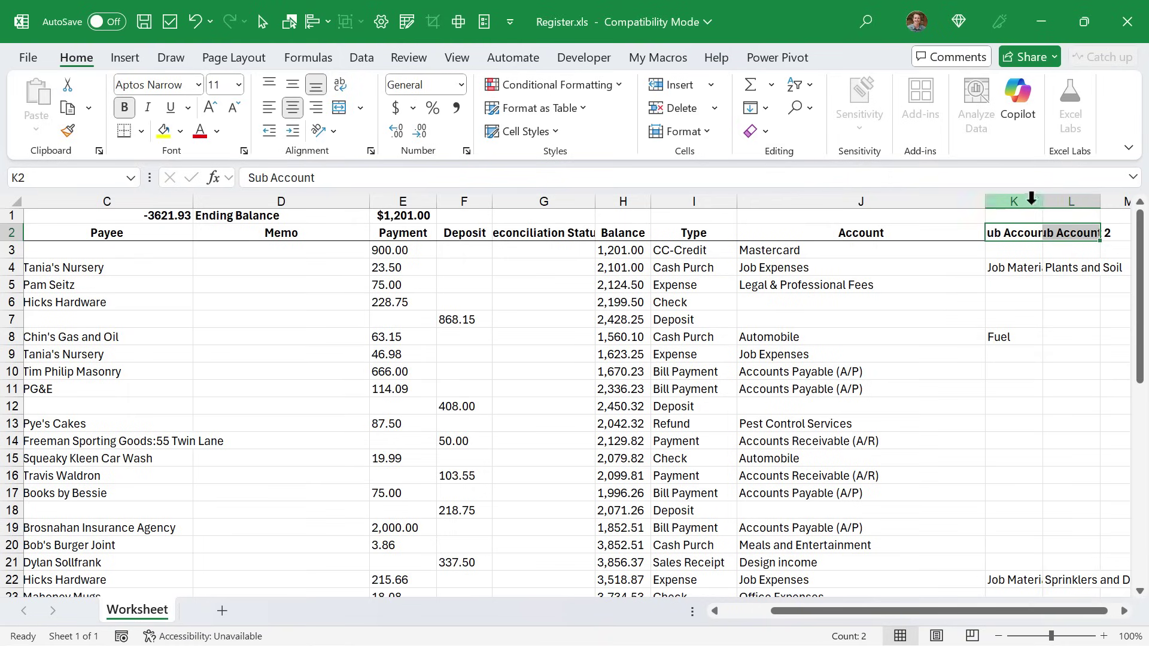
pyautogui.moveTo(1029, 200); pyautogui.dragTo(1120, 200)
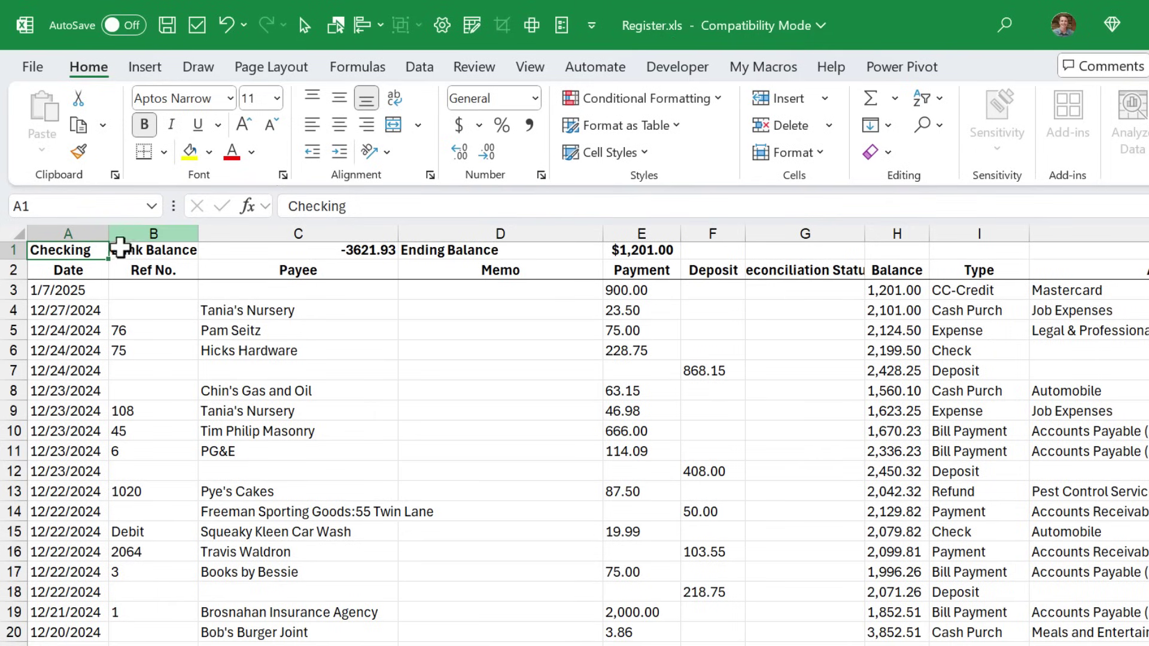
# Save the workbook as an Excel Workbook (*.xlsx) named Register.xlsx
pyautogui.press('F12')
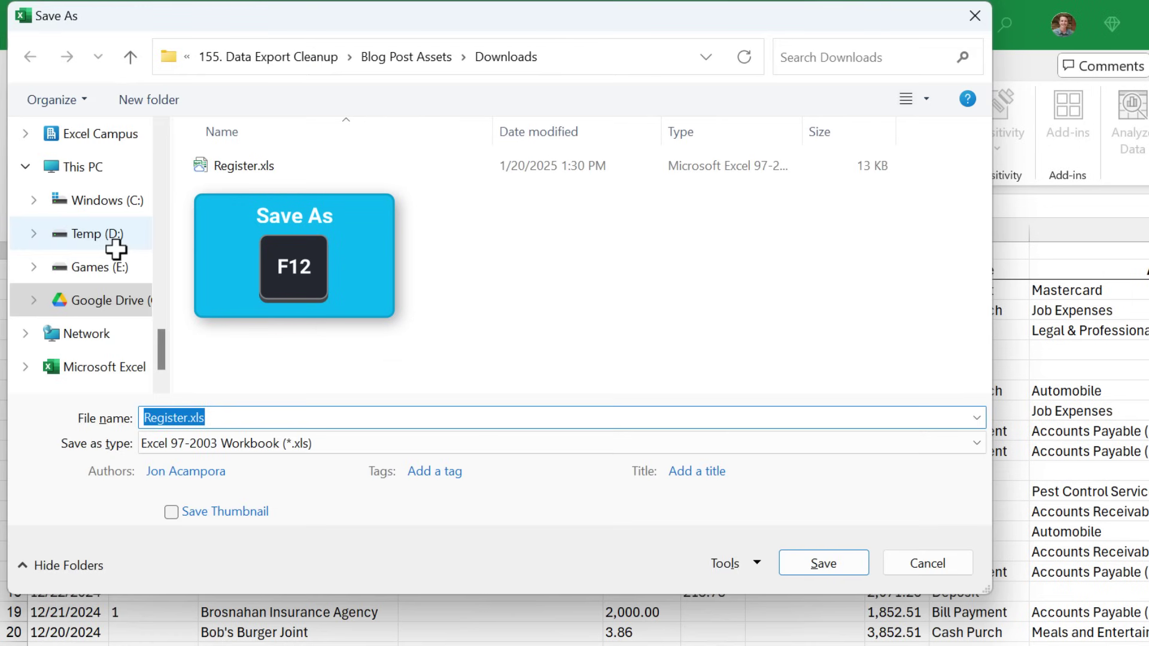
pyautogui.click(216, 443)
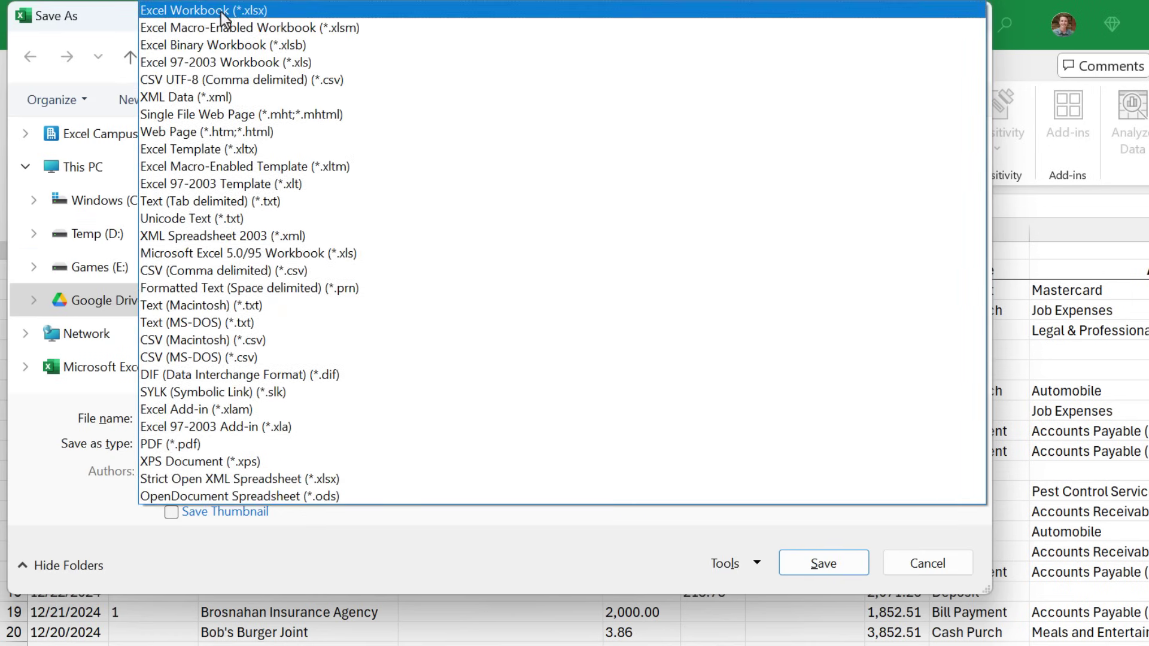
pyautogui.click(221, 12)
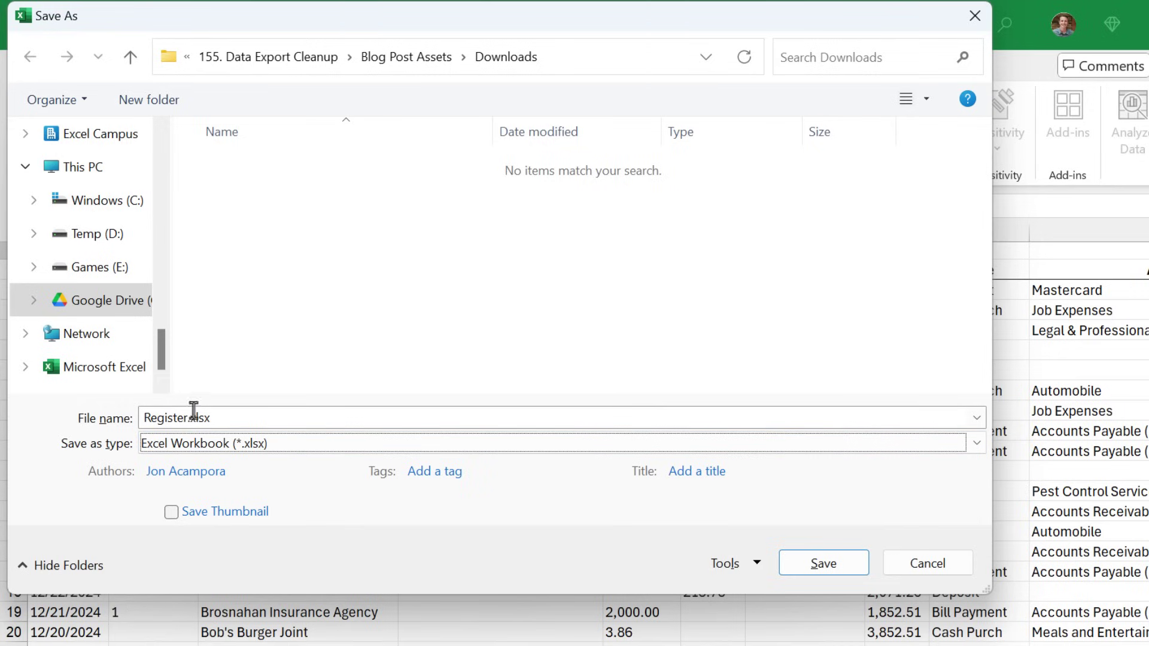
pyautogui.click(812, 563)
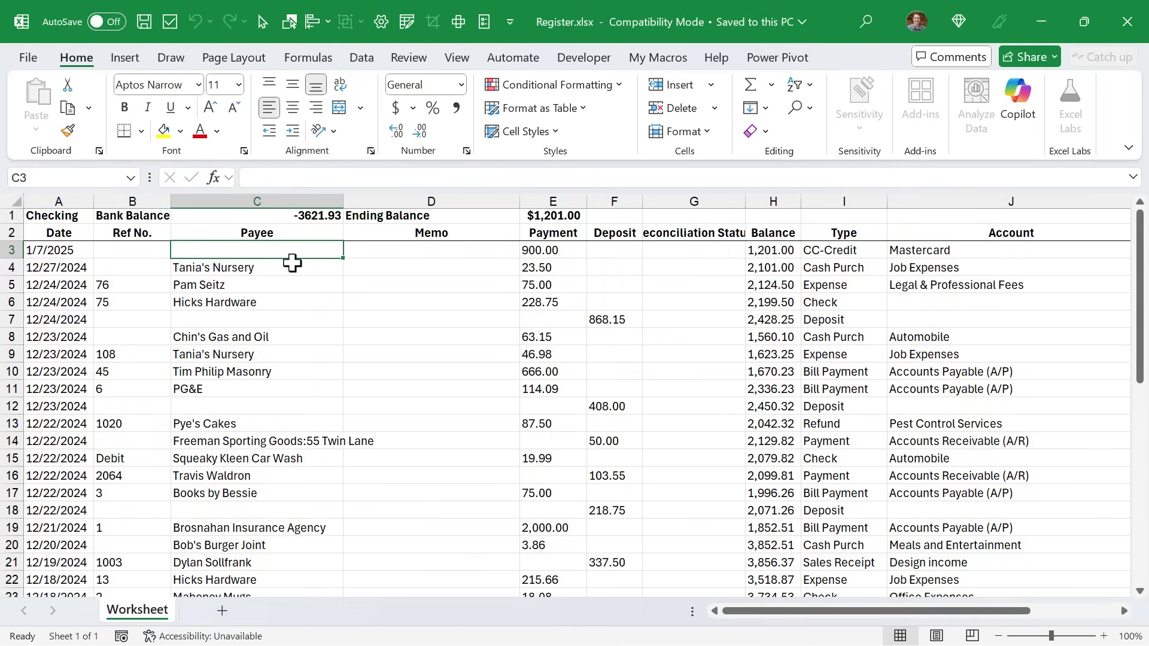
# In a new workbook, import the Worksheet sheet of Register.xls into the Power Query Editor
pyautogui.hotkey('ctrl', 'n')
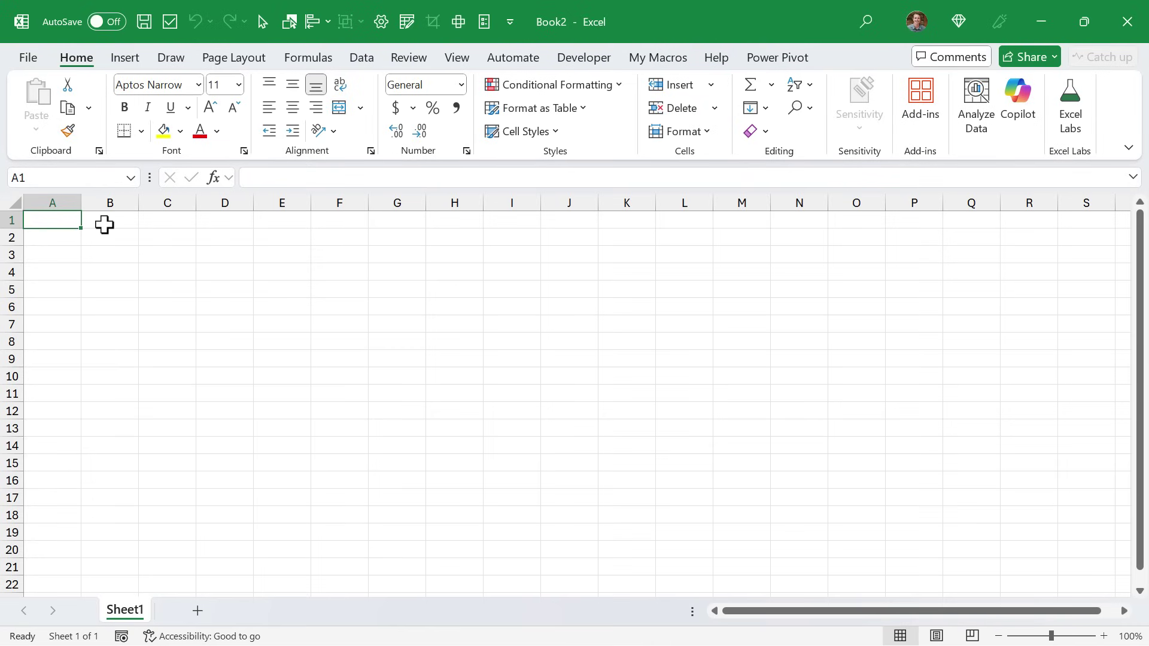
pyautogui.click(361, 57)
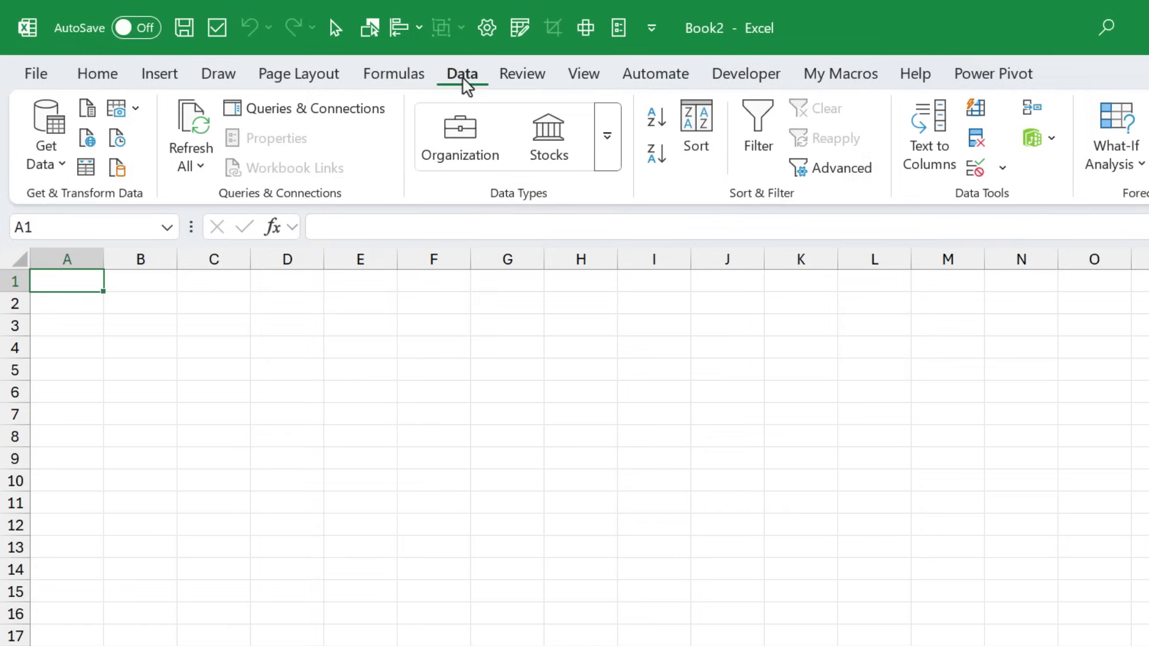
pyautogui.click(46, 149)
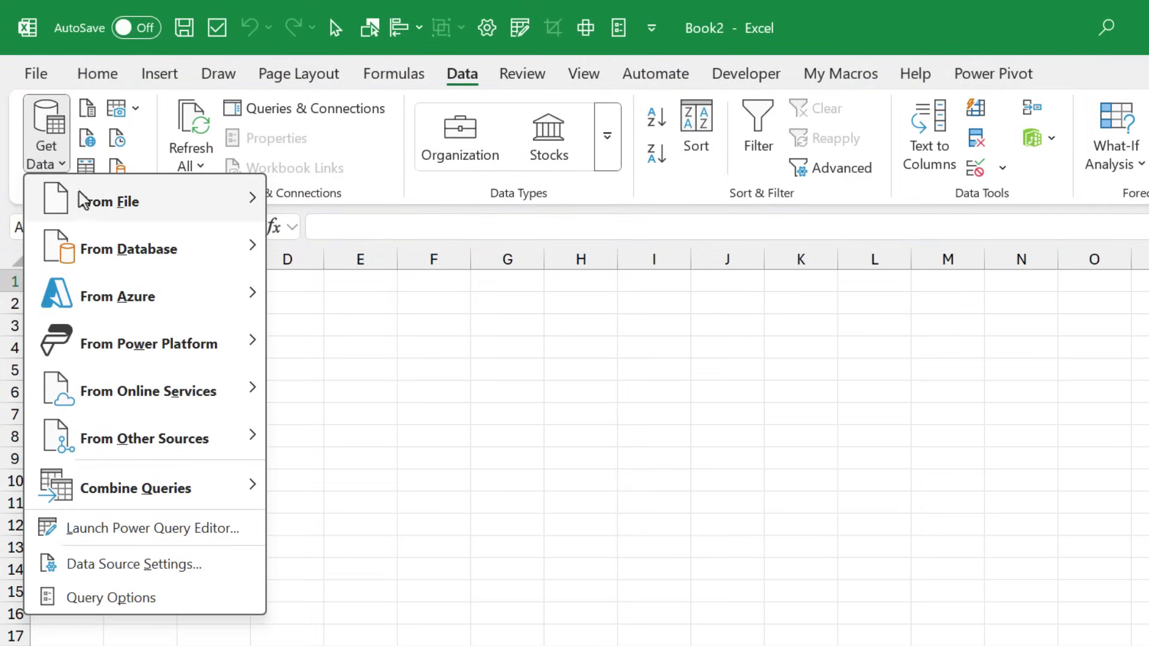
pyautogui.moveTo(89, 200)
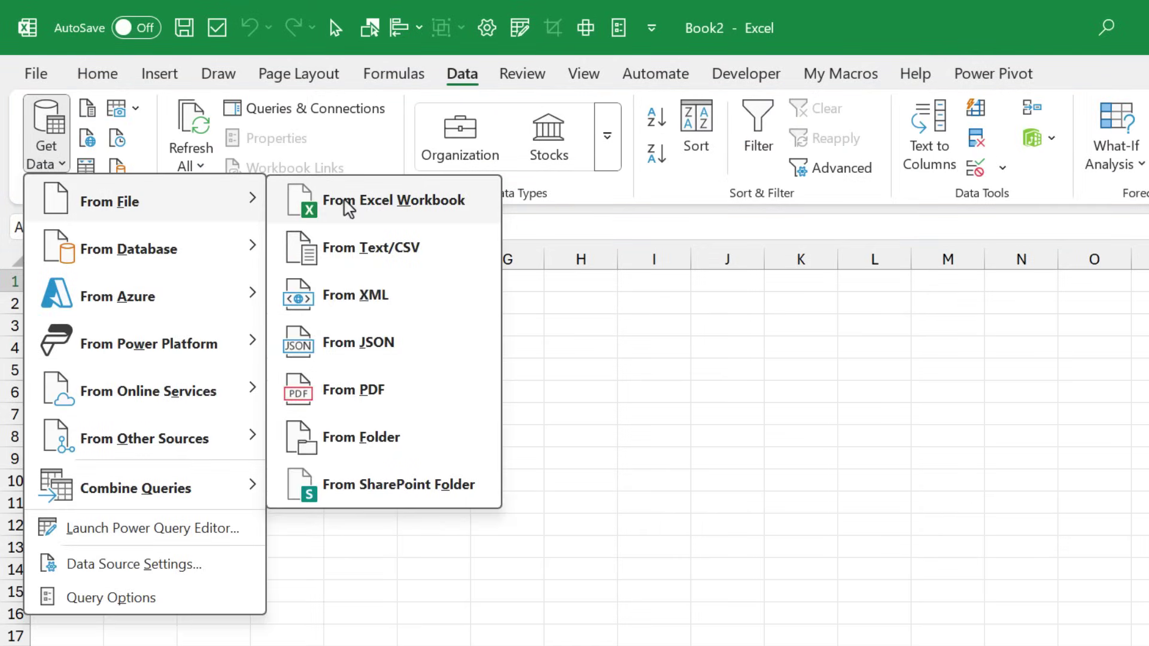
pyautogui.click(348, 207)
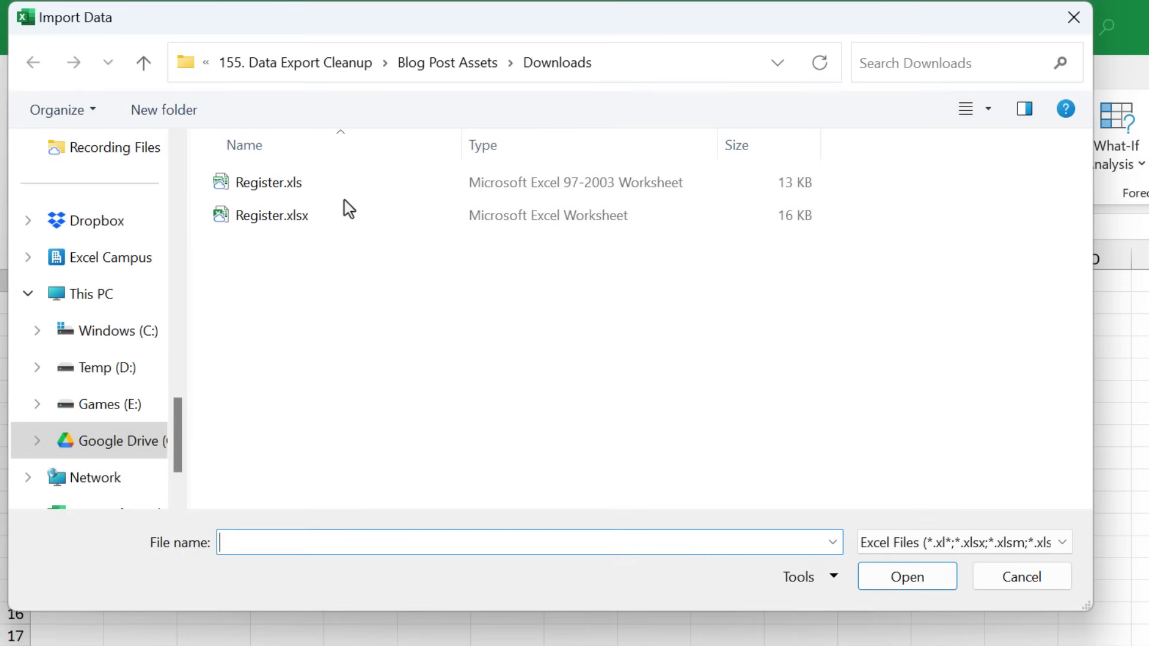
pyautogui.click(275, 193)
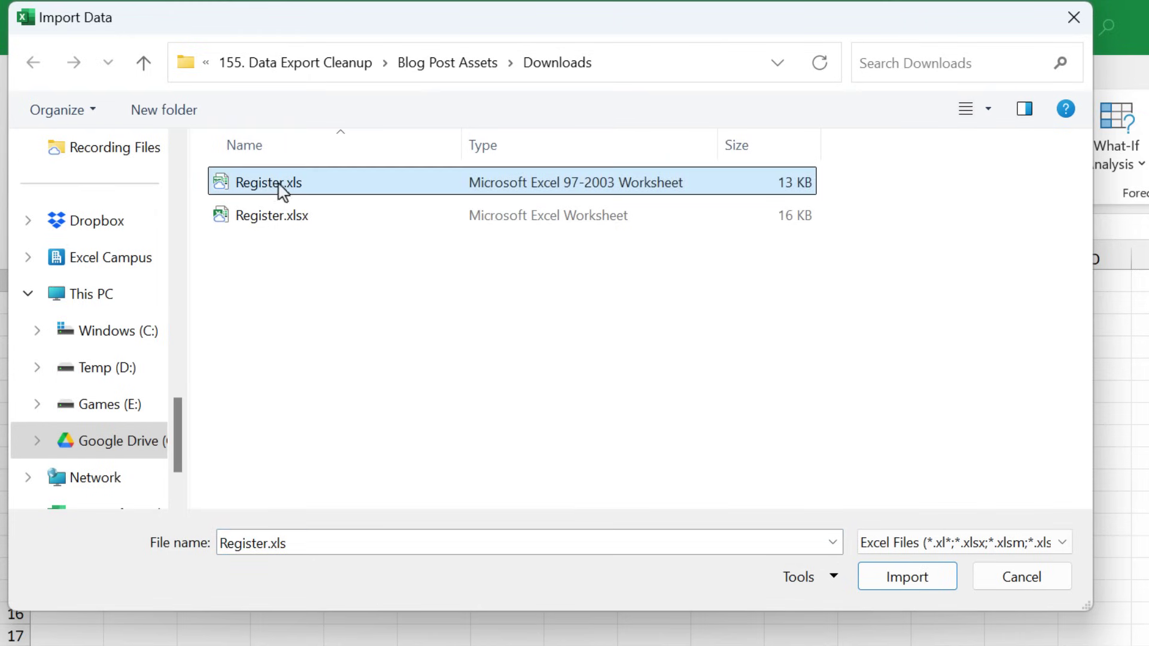
pyautogui.click(906, 589)
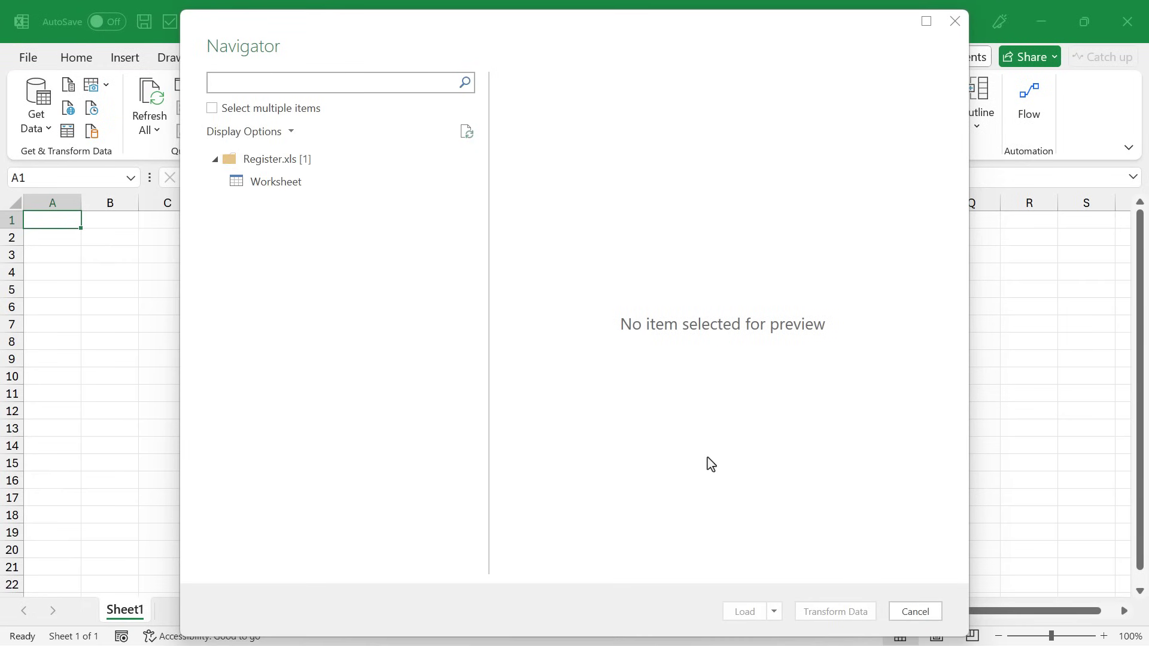
pyautogui.click(292, 187)
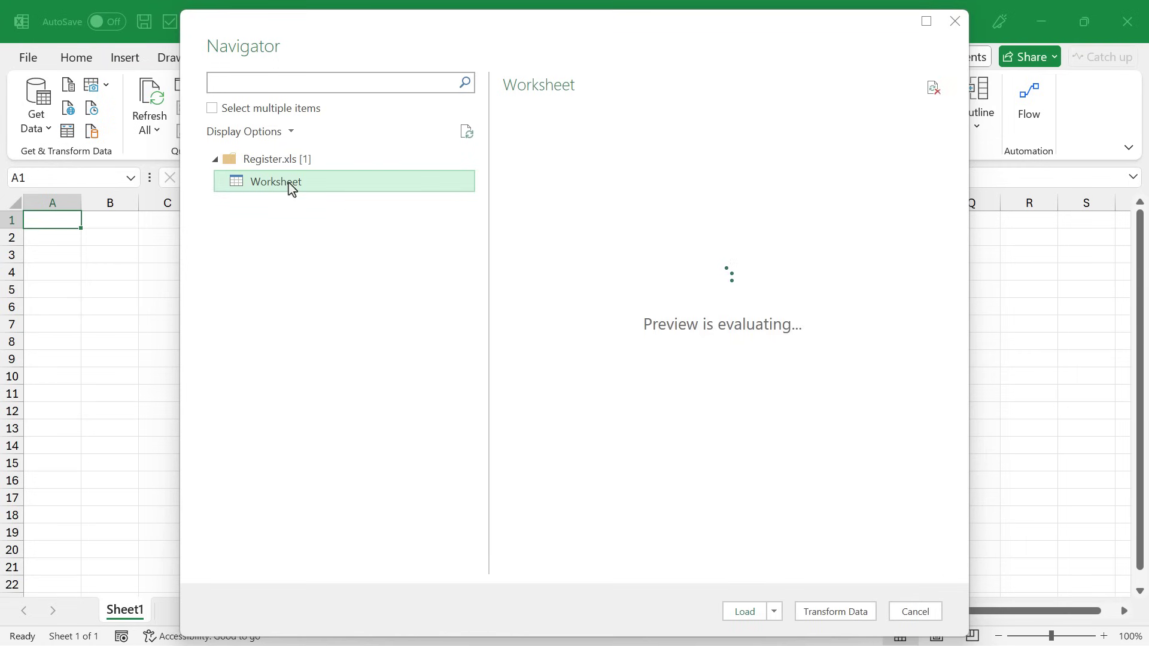
pyautogui.click(831, 610)
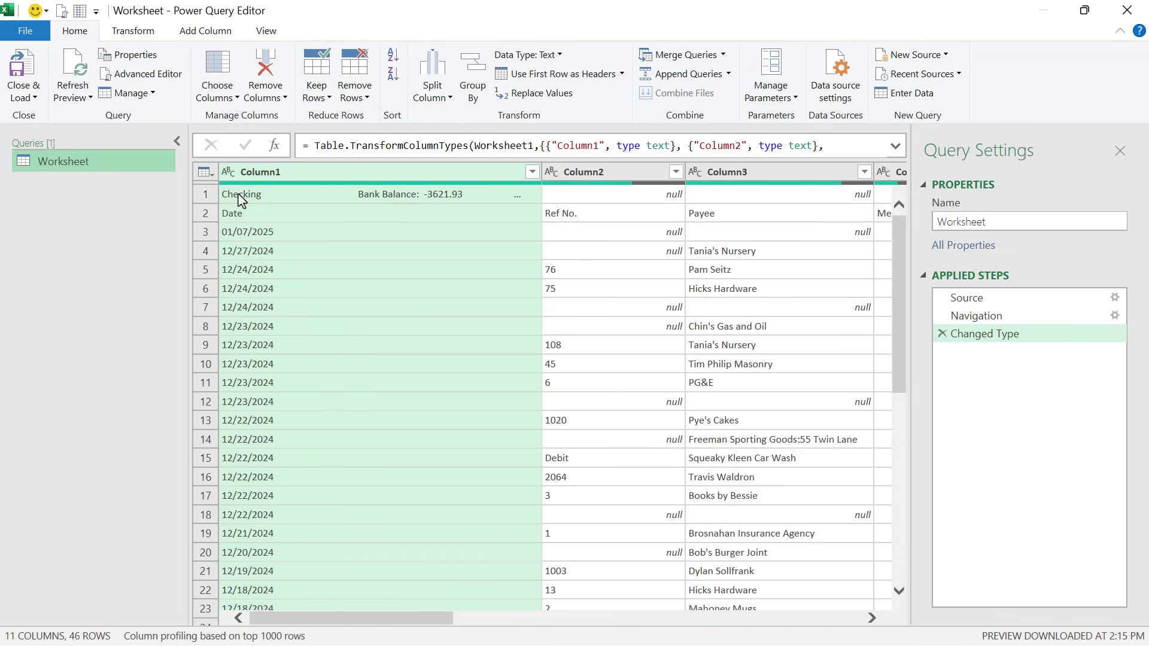
# Remove the single top Checking balance row and promote the first row to column headers
pyautogui.click(275, 199)
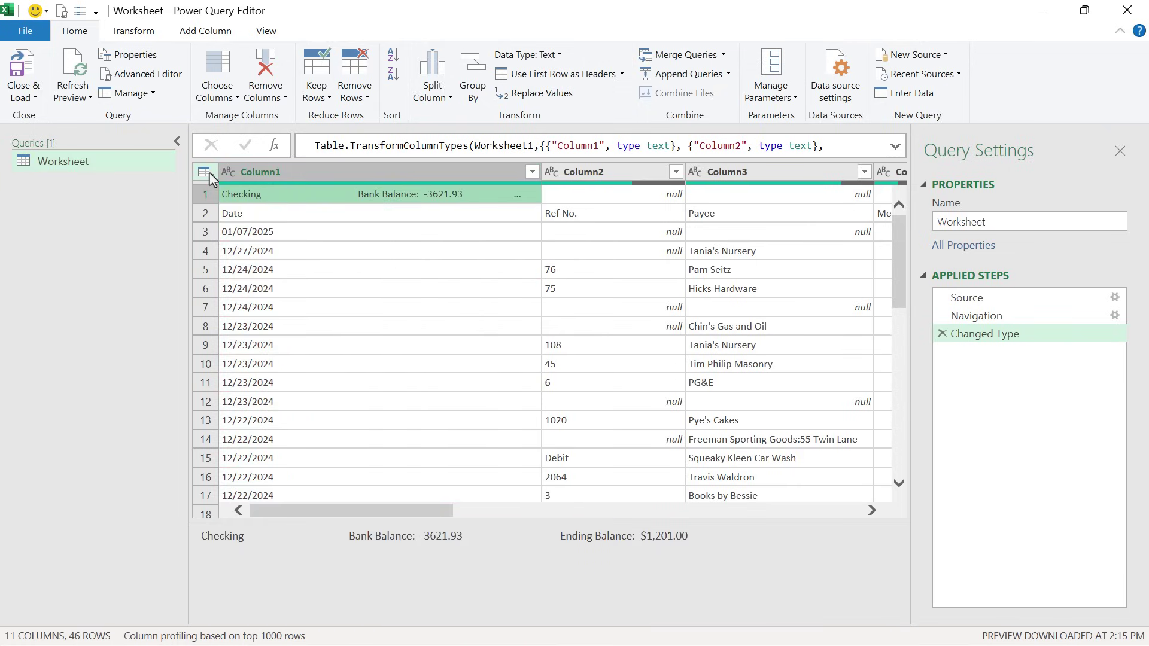
pyautogui.click(204, 173)
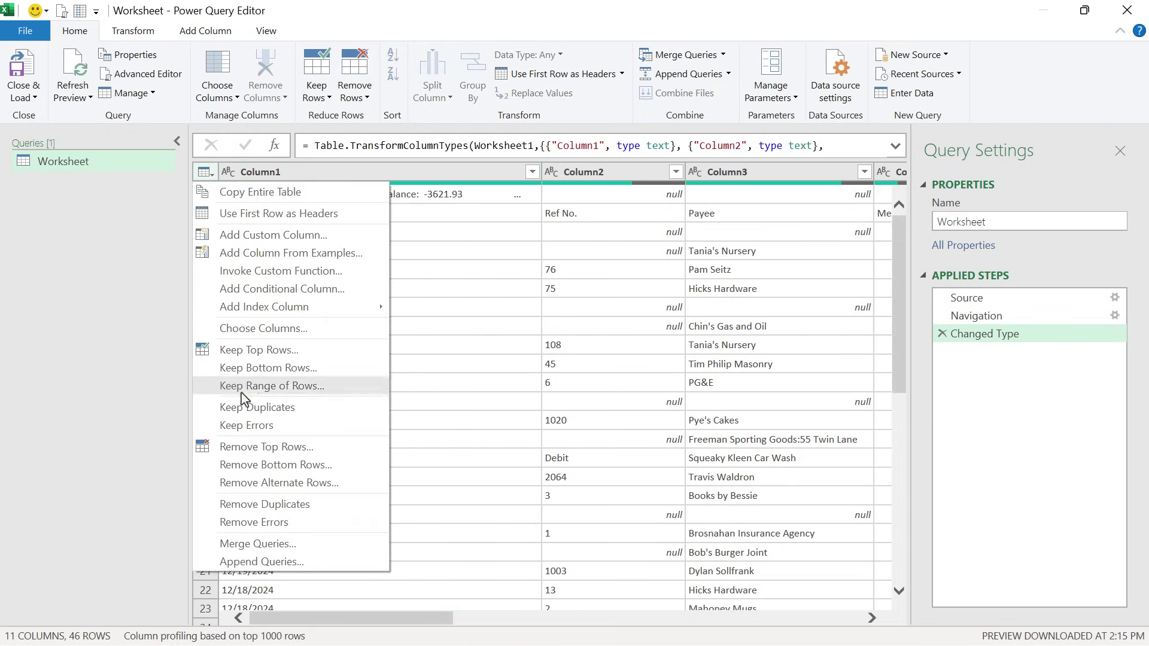
pyautogui.click(254, 448)
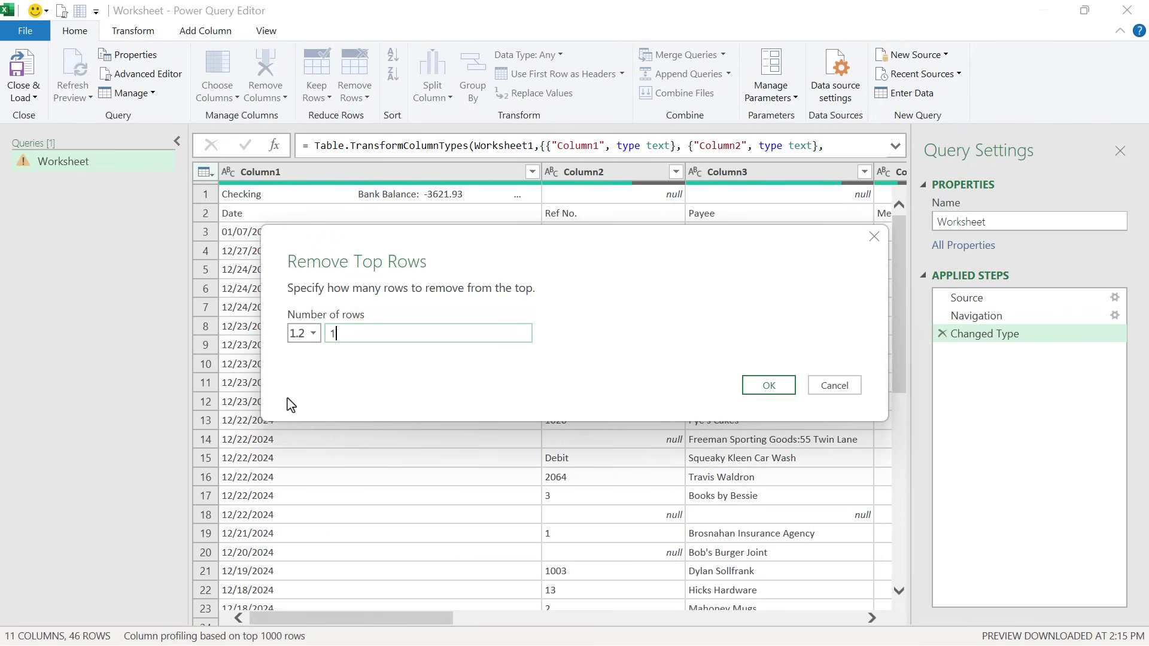
pyautogui.press('Return')
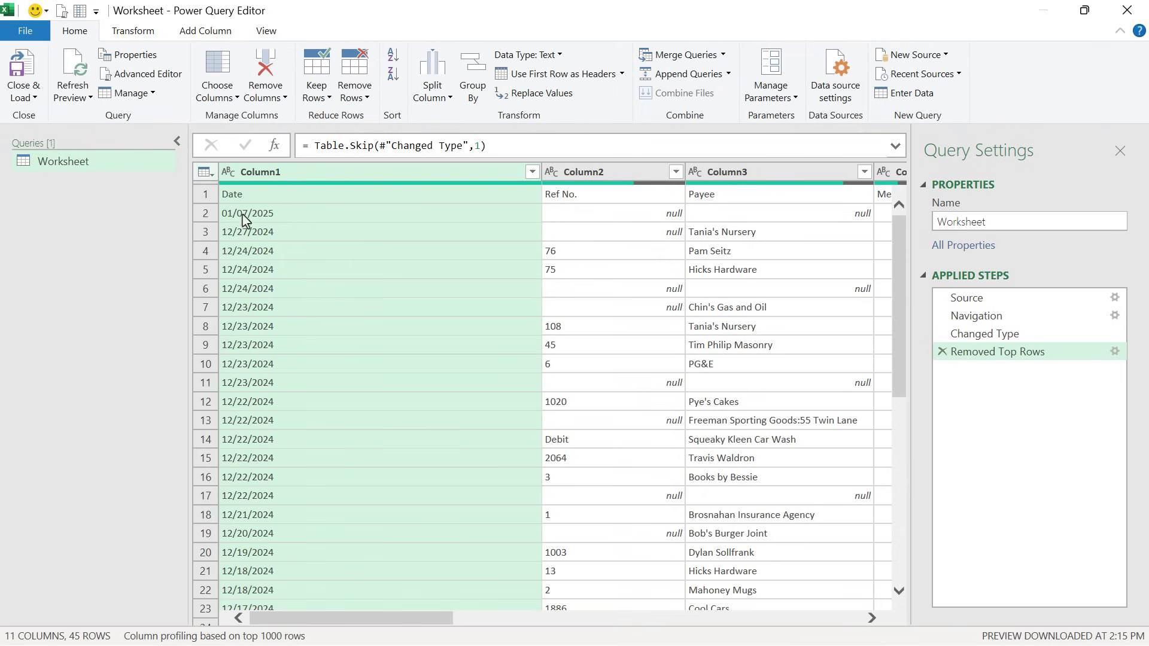
pyautogui.click(204, 173)
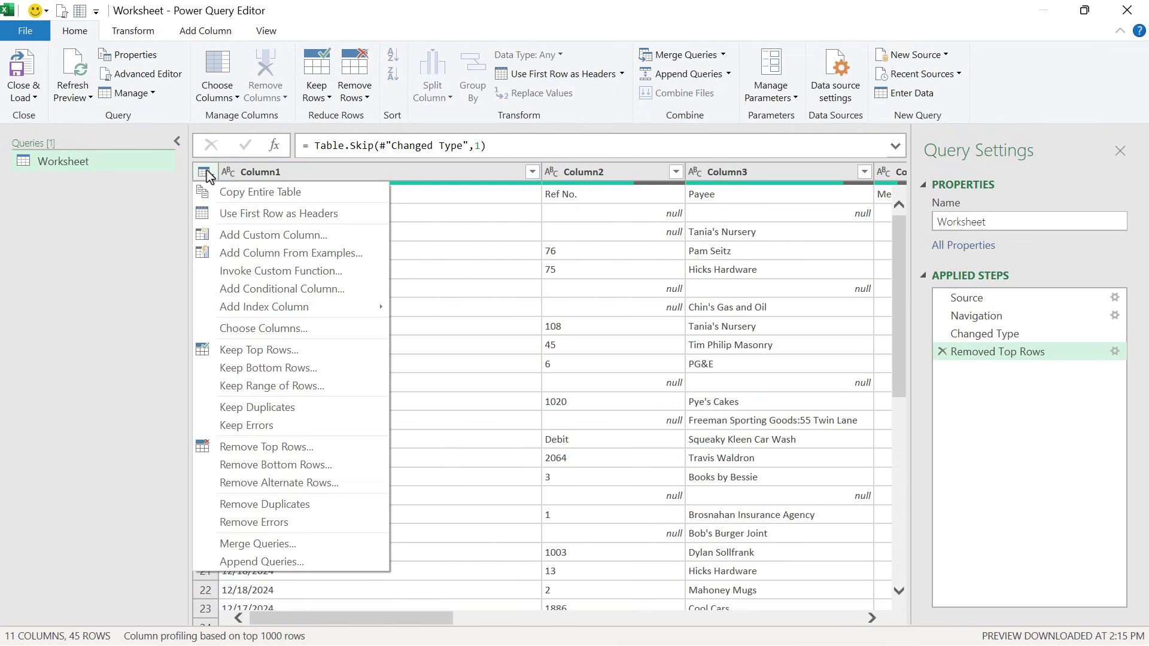
pyautogui.click(226, 216)
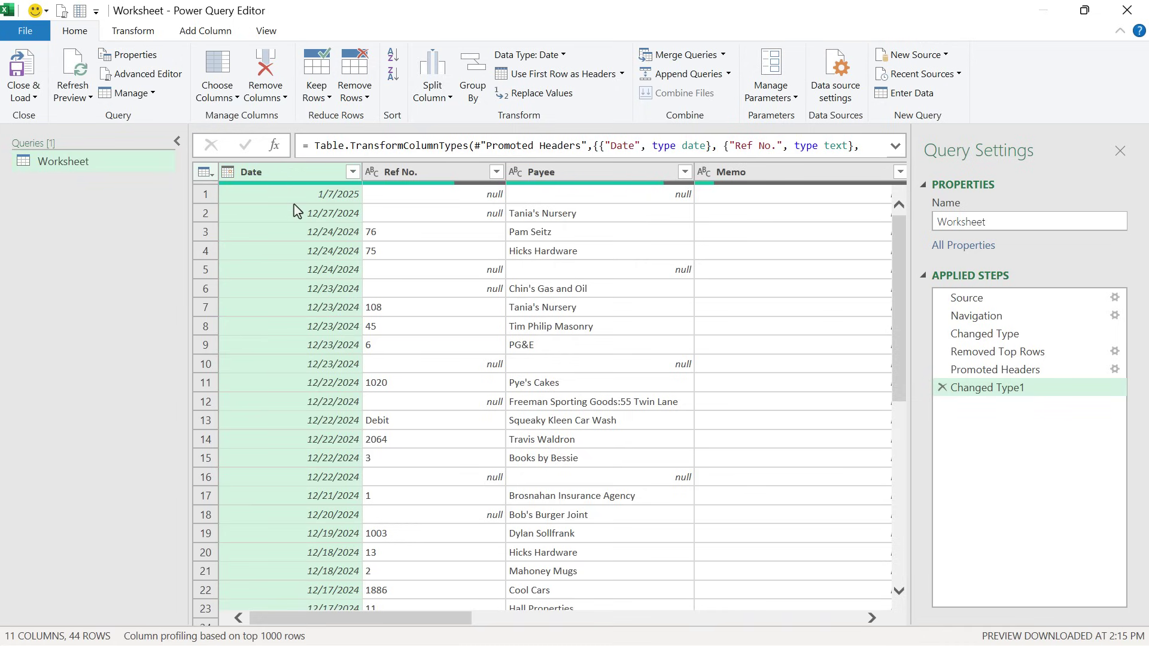
# Change the Ref No. column to Whole Number as a new applied step
pyautogui.click(228, 173)
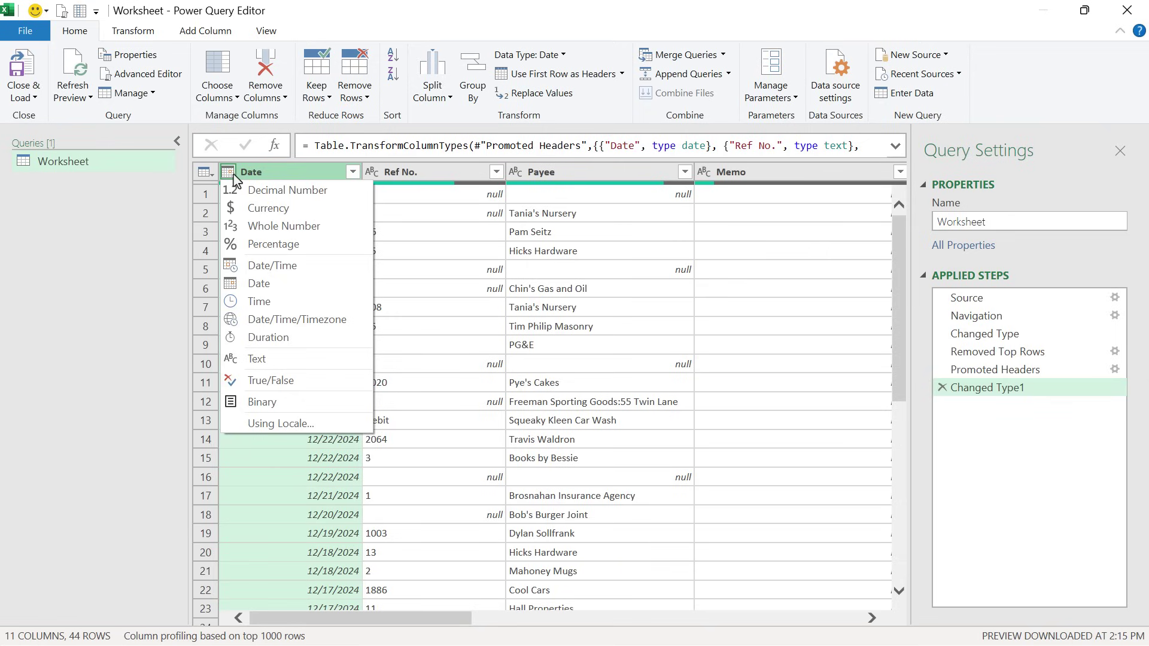
pyautogui.click(433, 175)
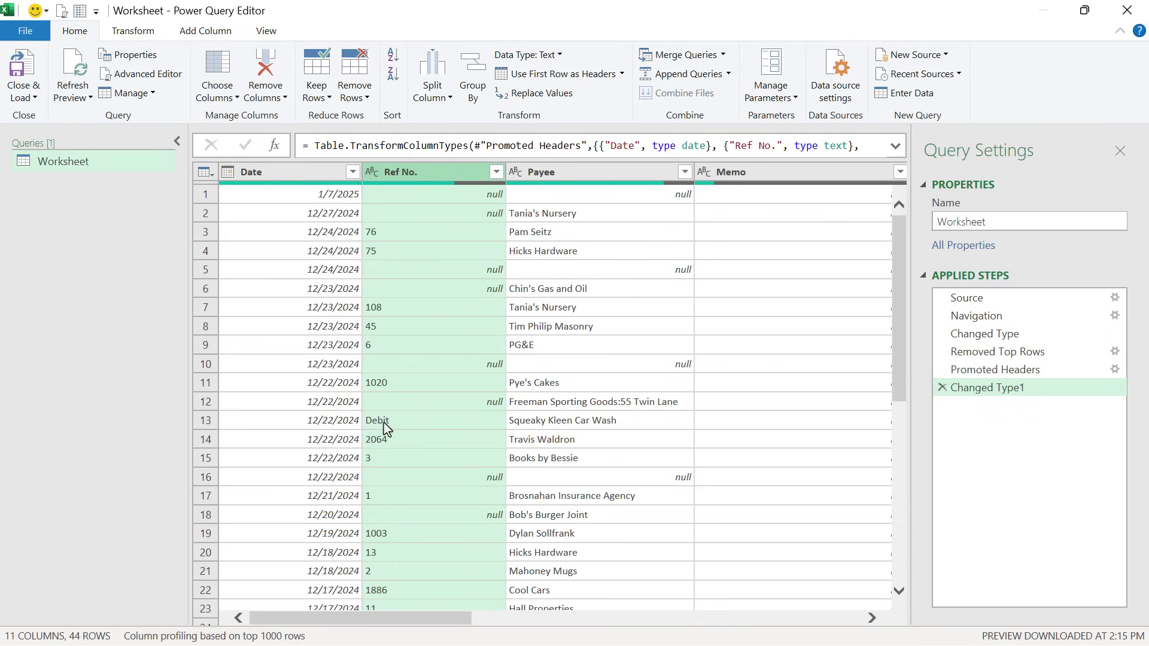
pyautogui.click(369, 173)
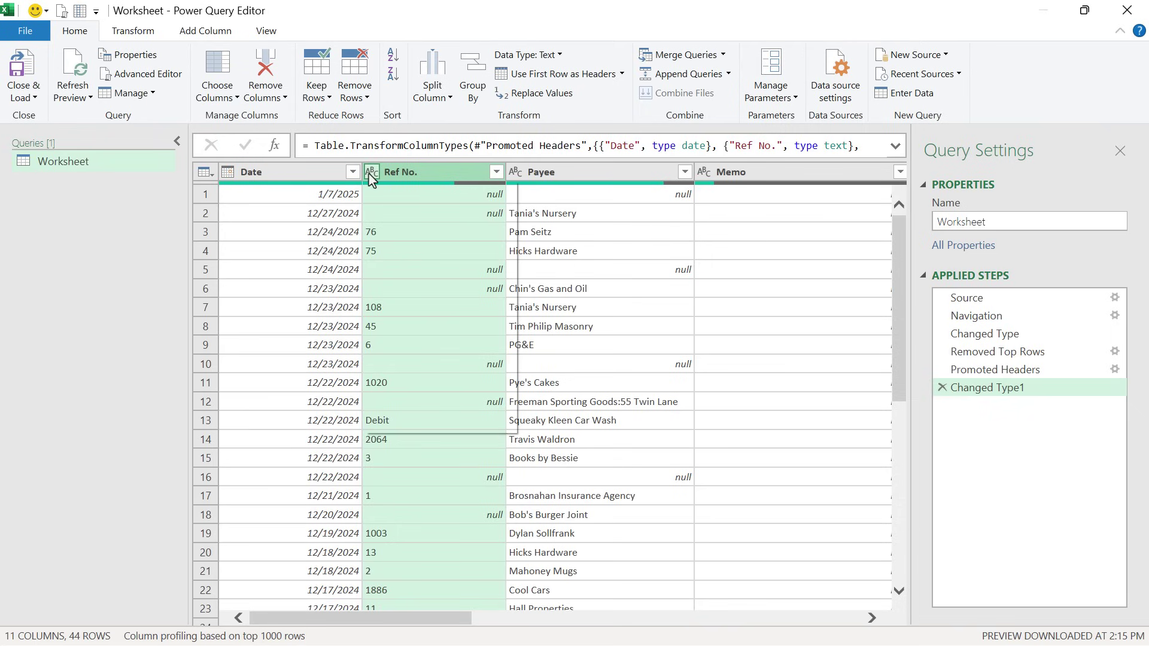
pyautogui.click(385, 224)
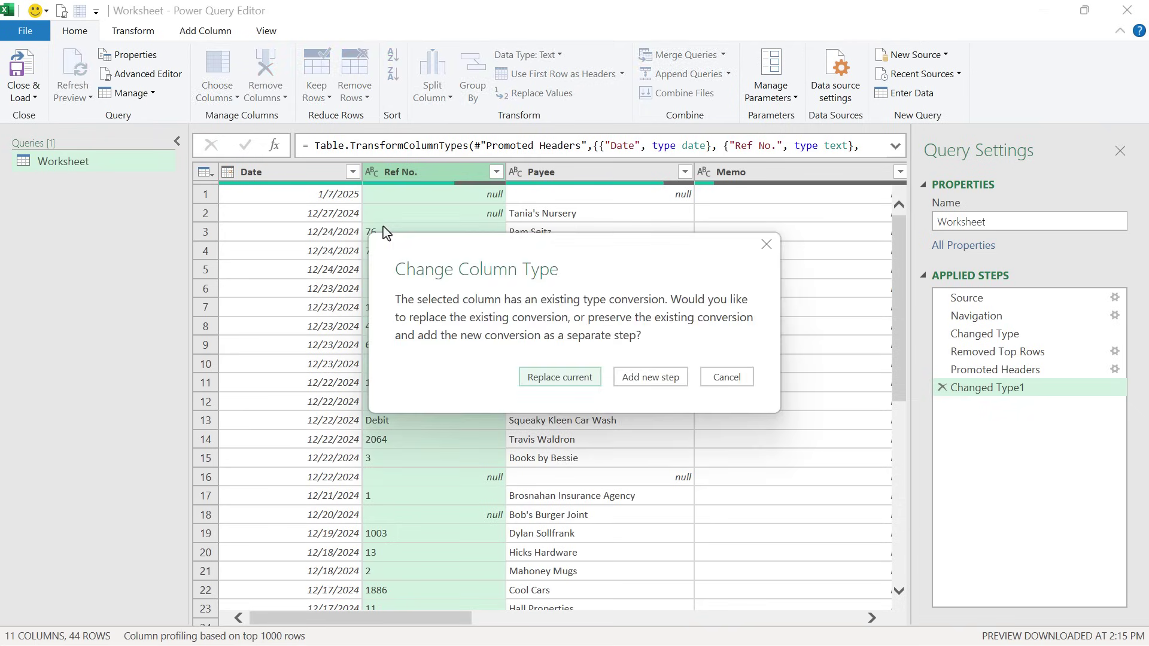
pyautogui.click(633, 379)
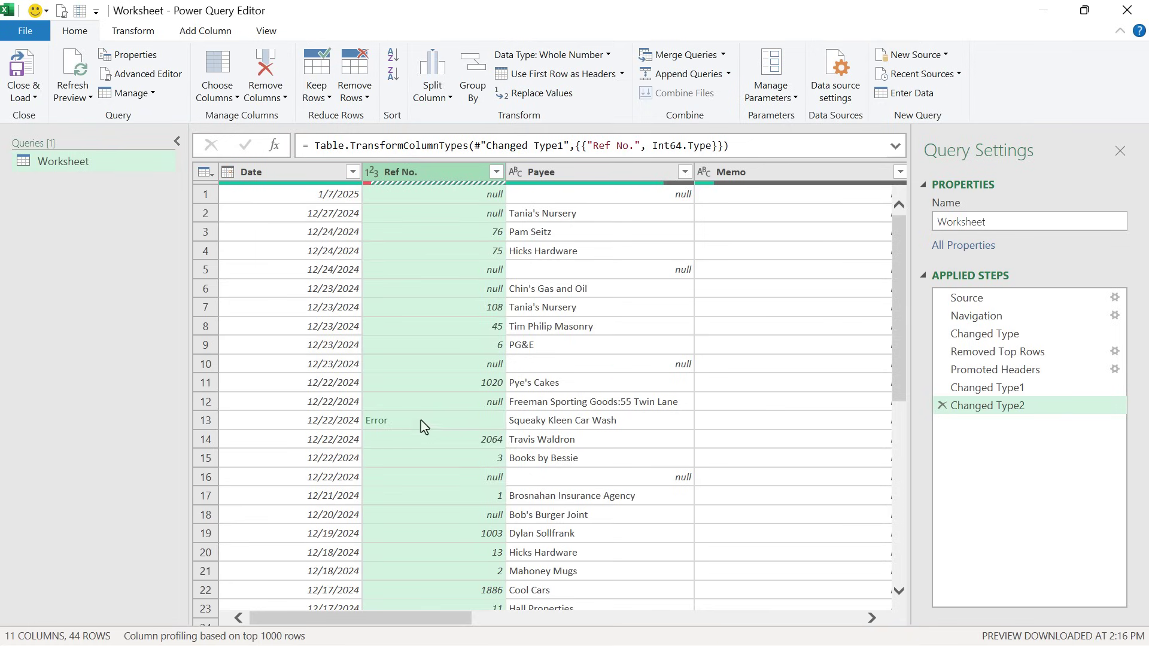
# Replace errors in Ref No. with null
pyautogui.rightClick(451, 179)
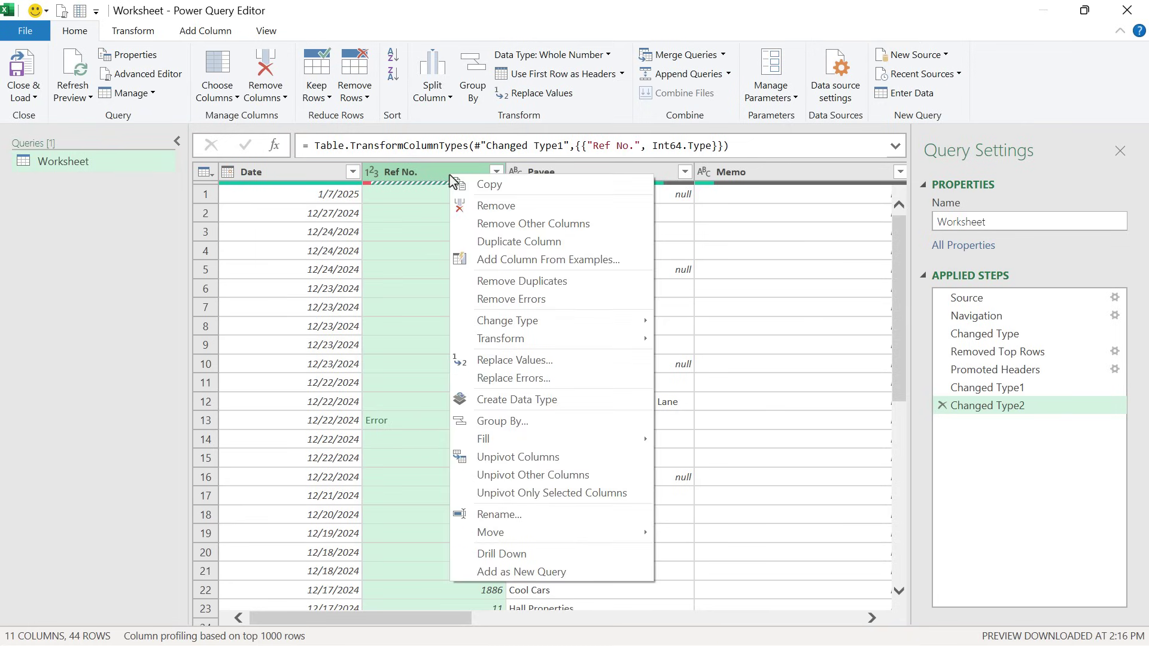
pyautogui.click(506, 378)
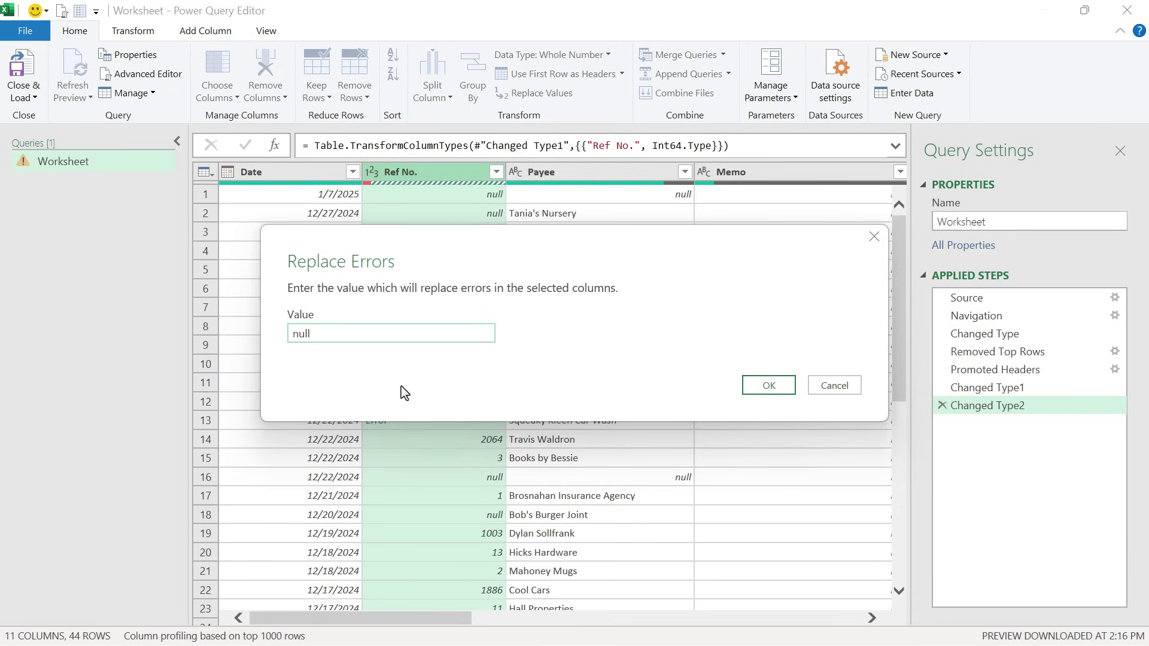
pyautogui.click(763, 393)
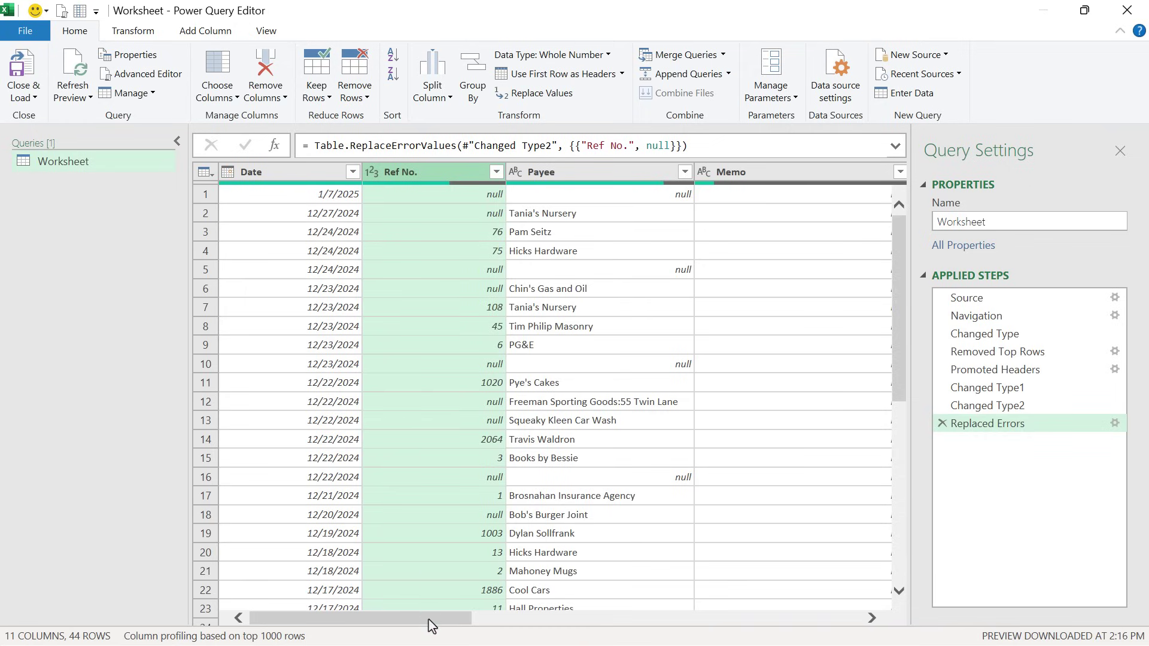
# Split the Account column at each ':' into Account.1, Account.2 and Account.3
pyautogui.moveTo(429, 621); pyautogui.dragTo(829, 622)
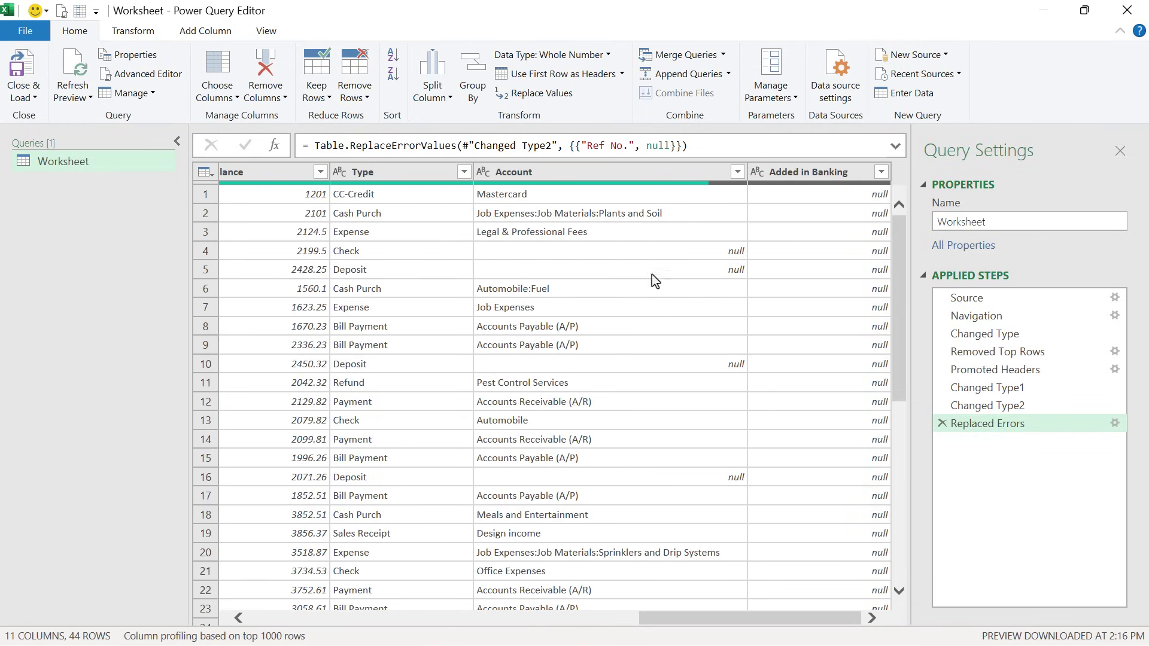
pyautogui.rightClick(580, 175)
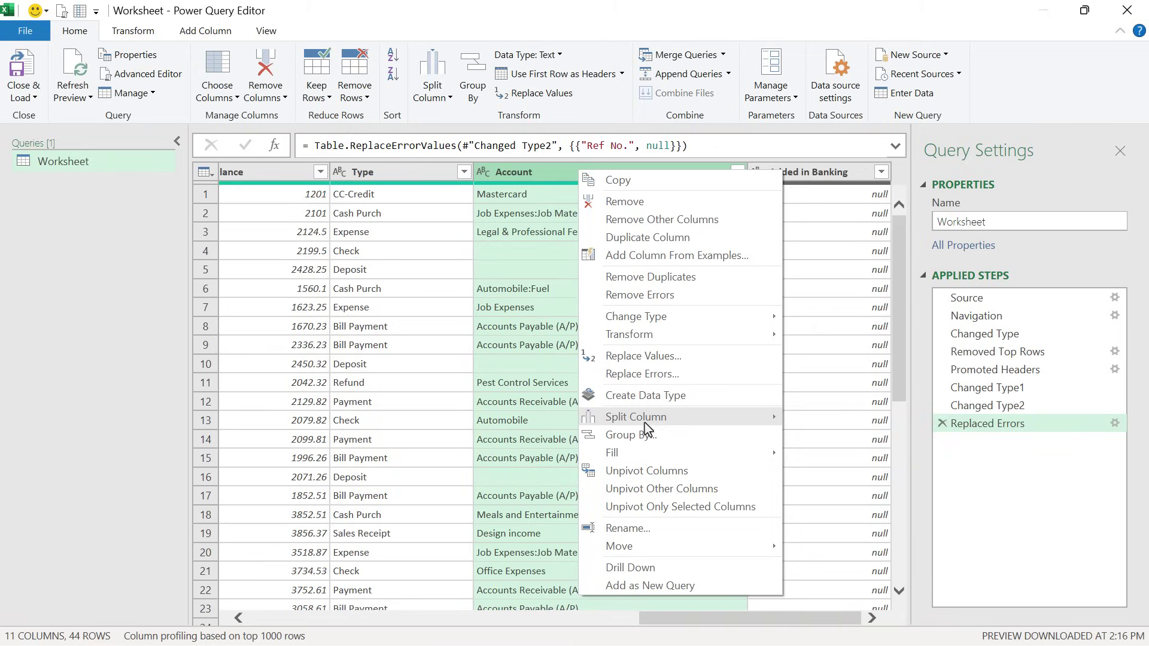
pyautogui.moveTo(647, 426)
pyautogui.click(810, 419)
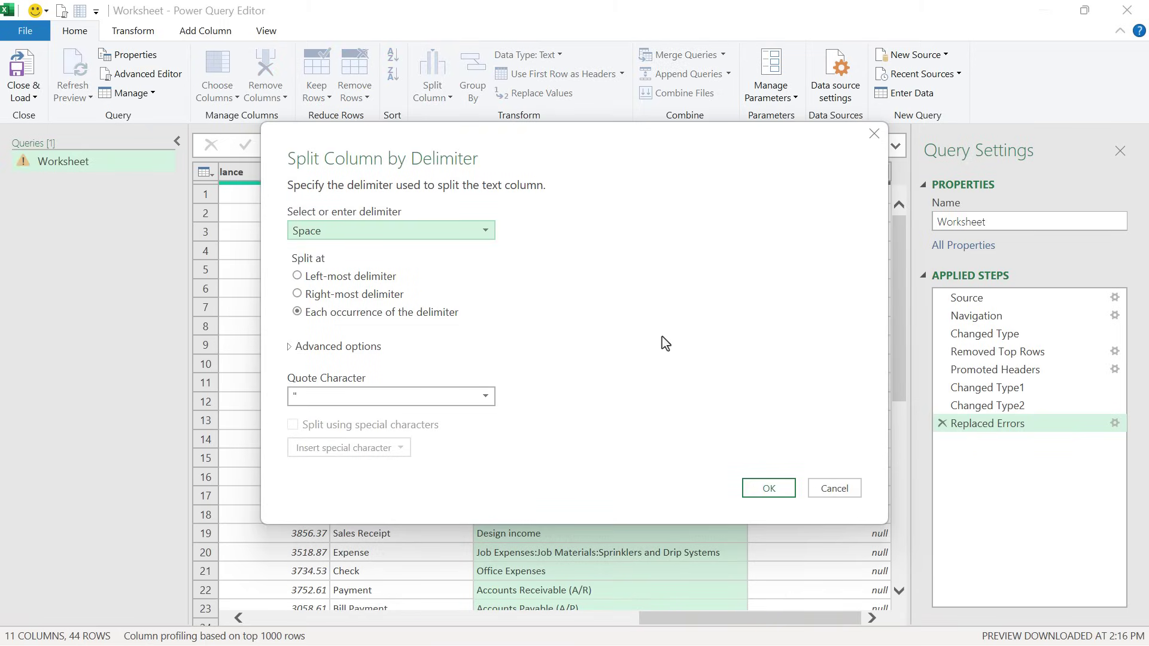
pyautogui.click(483, 231)
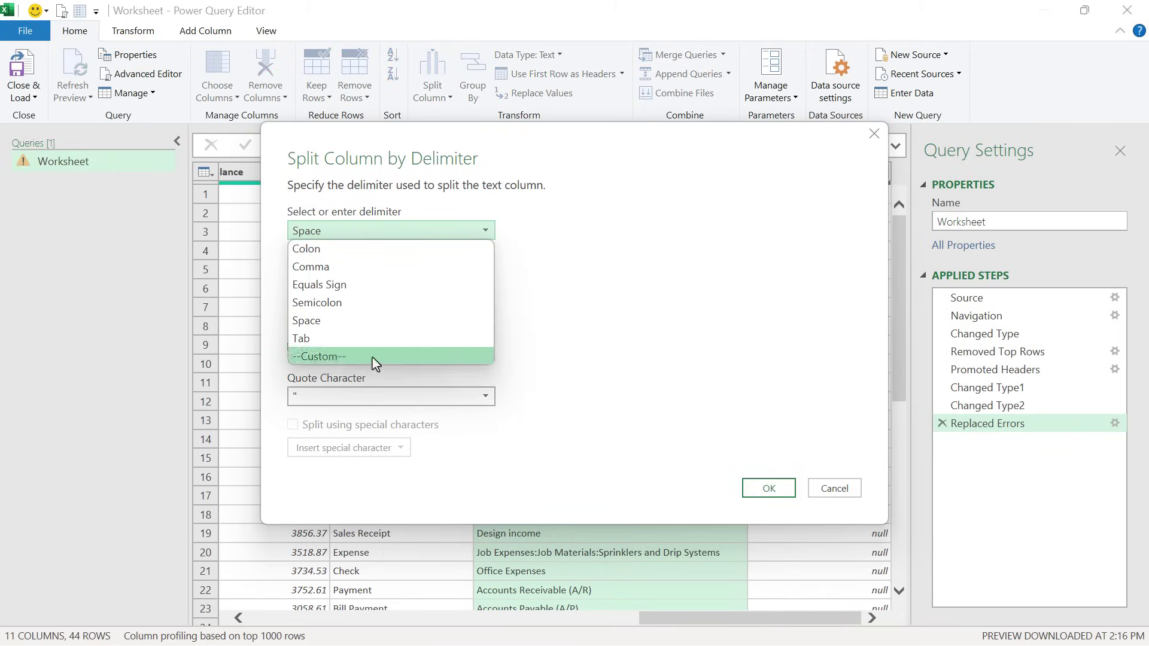
pyautogui.click(375, 357)
pyautogui.click(327, 256)
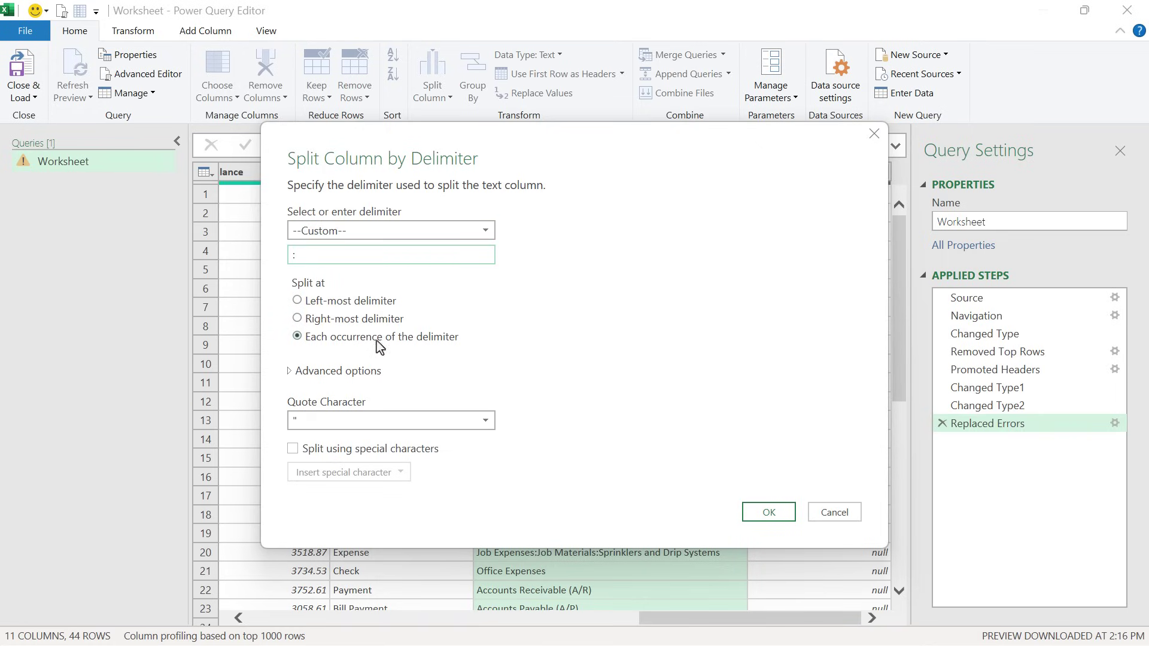
pyautogui.click(768, 513)
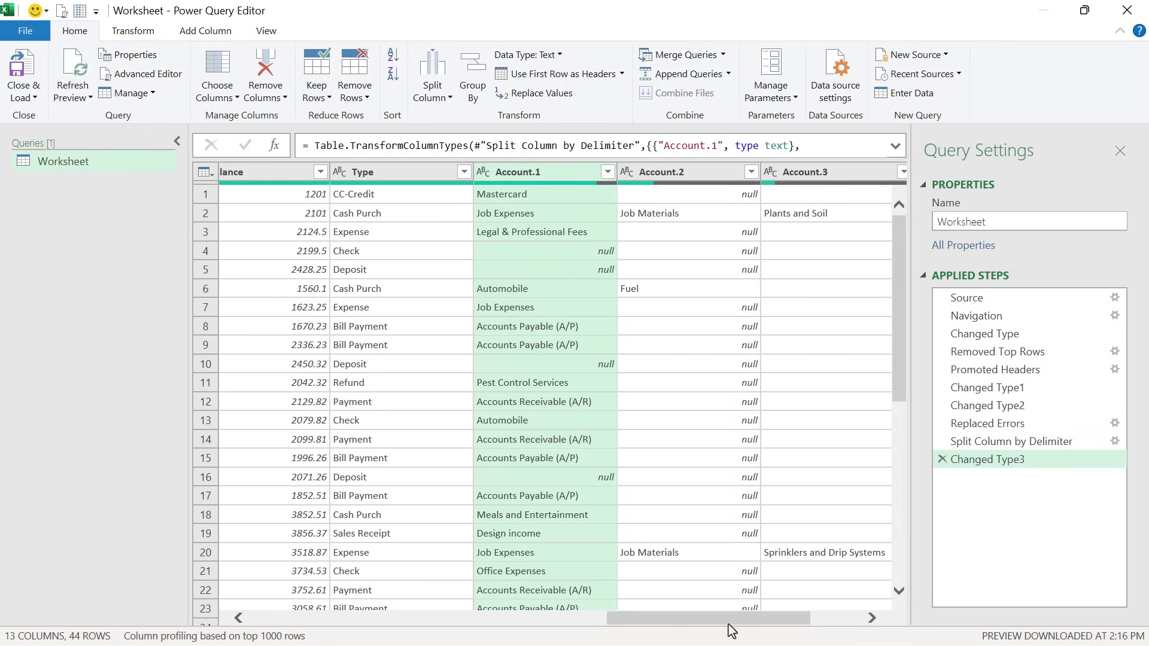
# Remove the Added in Banking column and Close & Load the query into Excel
pyautogui.moveTo(737, 619); pyautogui.dragTo(832, 630)
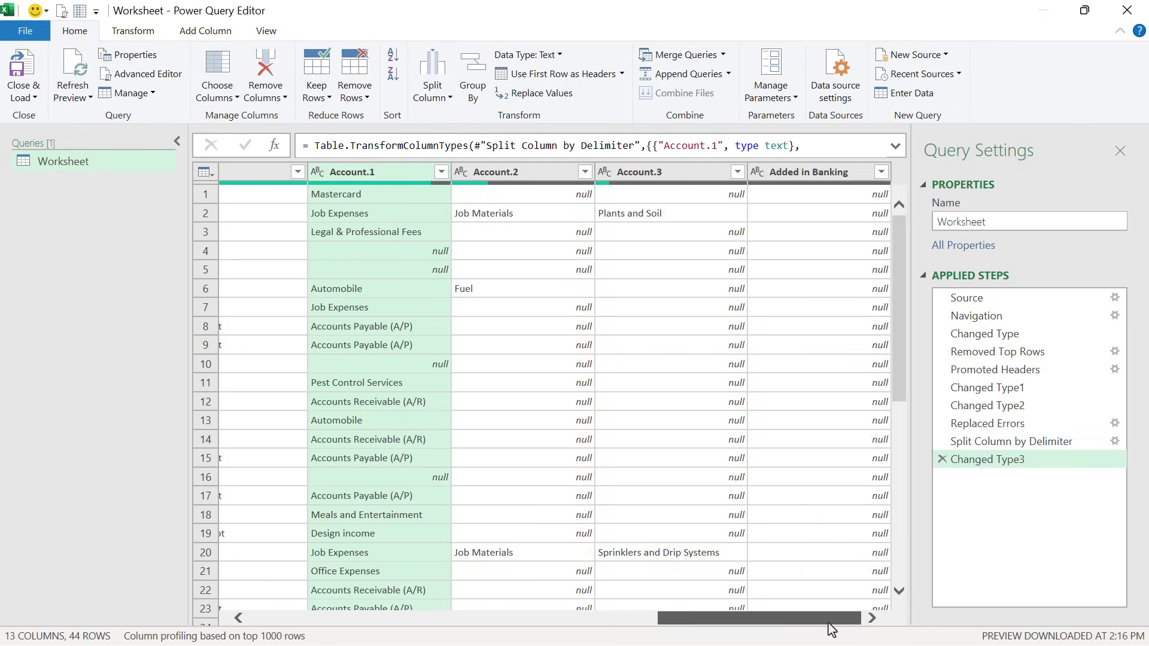
pyautogui.rightClick(803, 173)
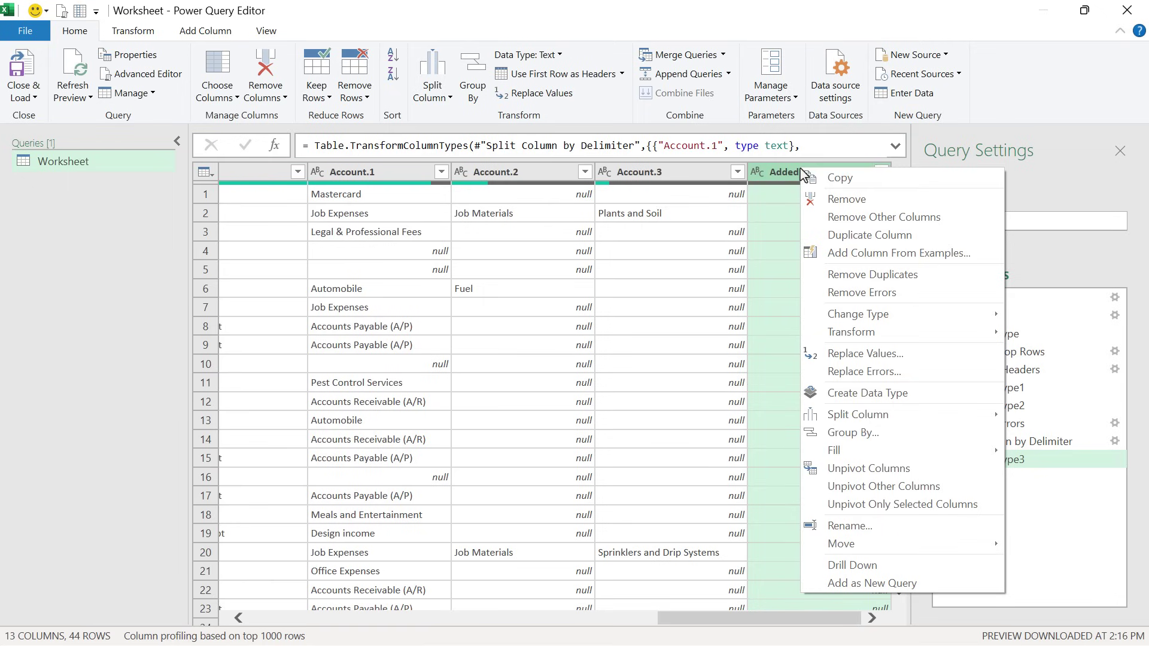
pyautogui.click(822, 200)
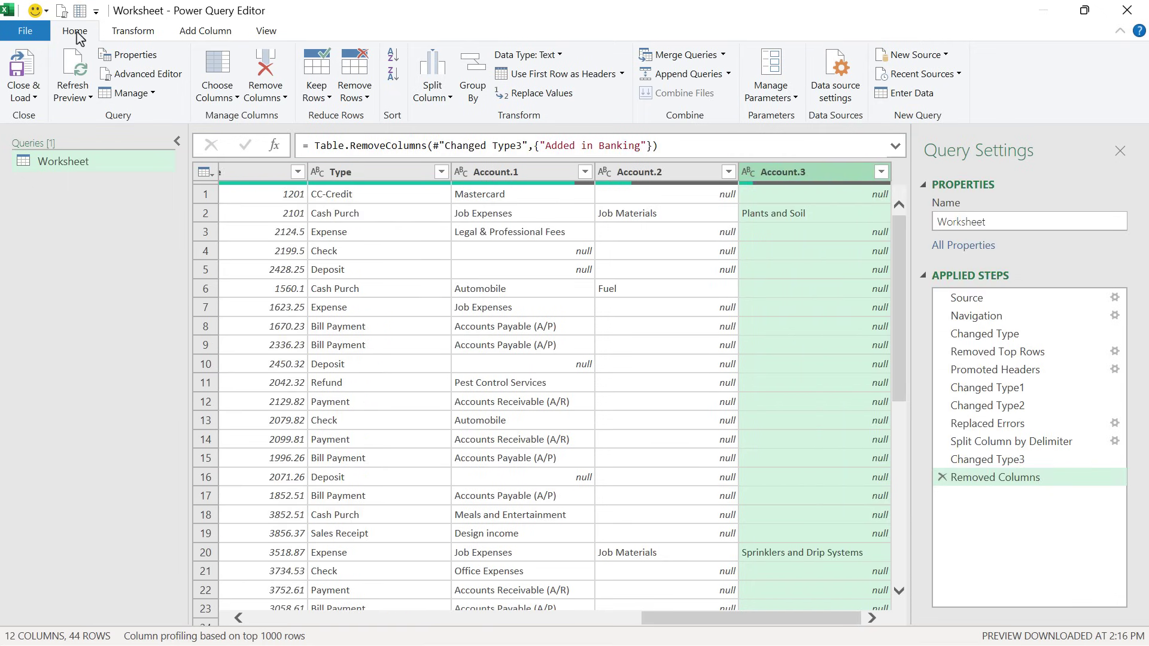
pyautogui.click(24, 65)
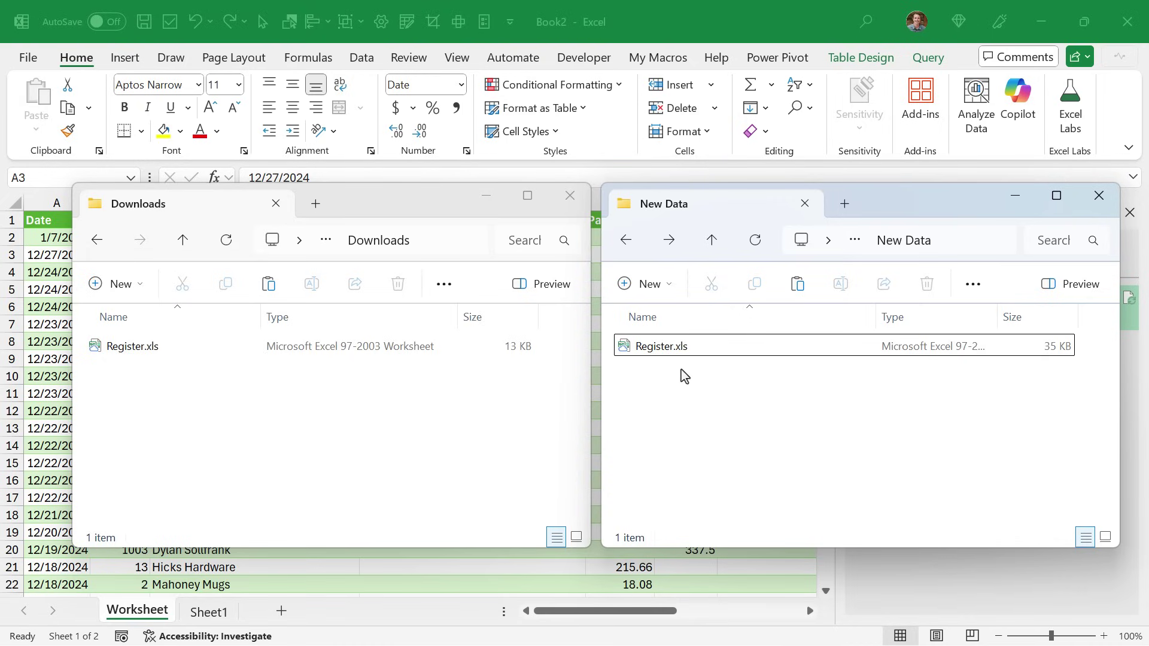
# Move the newer Register.xls from New Data into Downloads, replacing the old file, then return to Excel
pyautogui.moveTo(669, 352); pyautogui.dragTo(166, 370)
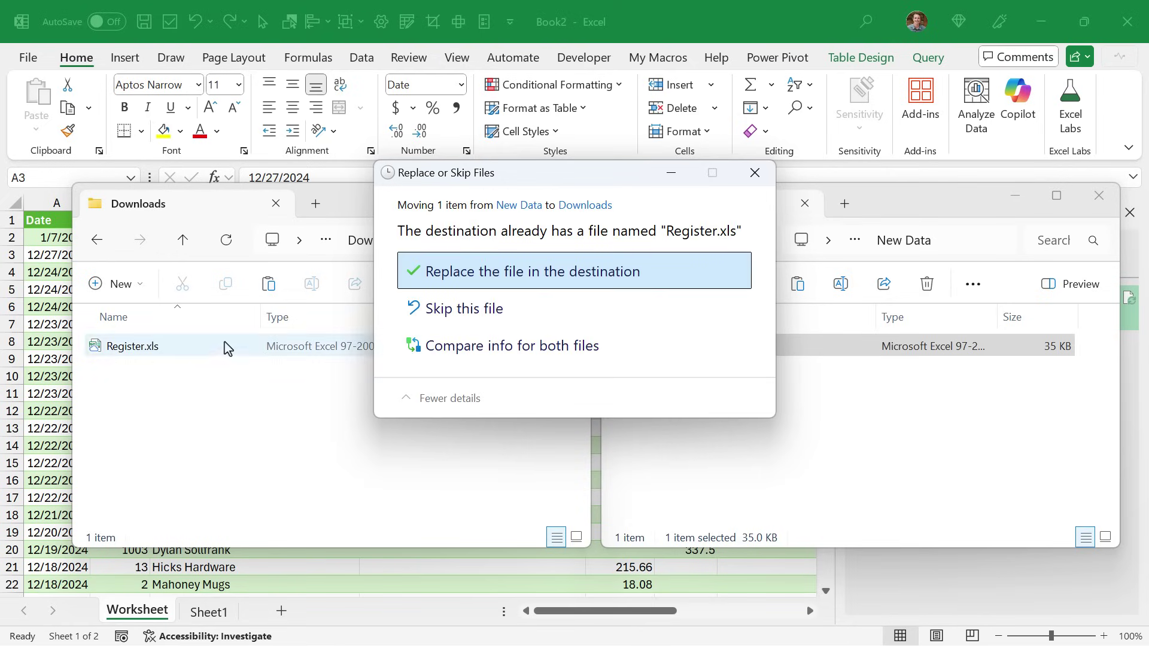
pyautogui.click(434, 271)
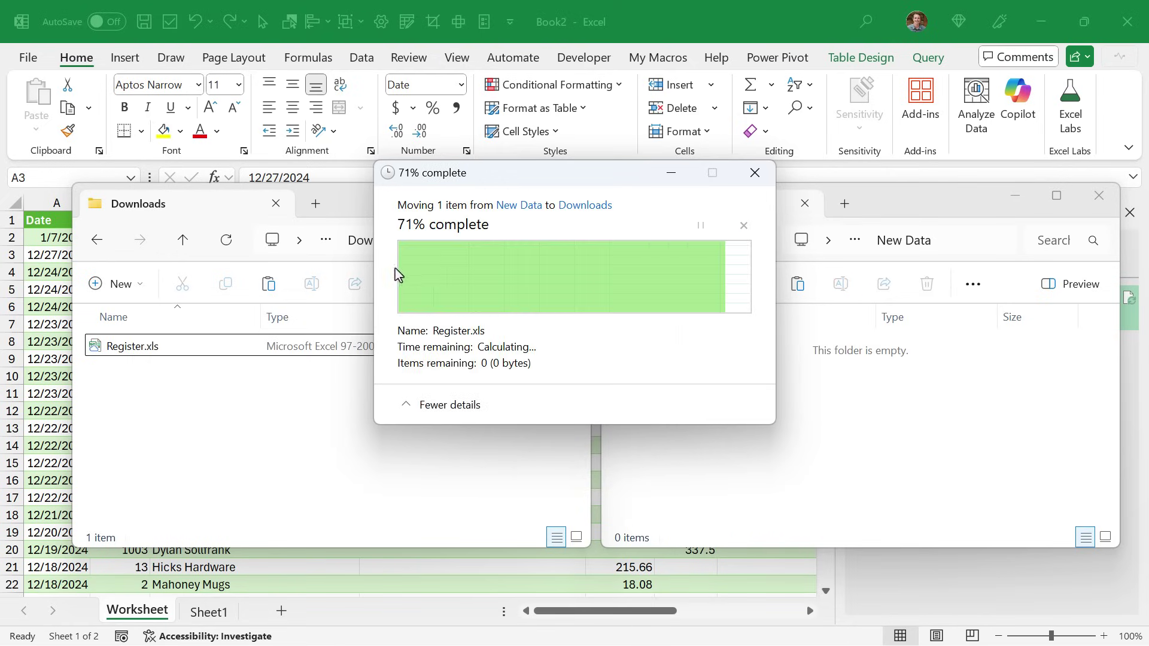
pyautogui.click(67, 258)
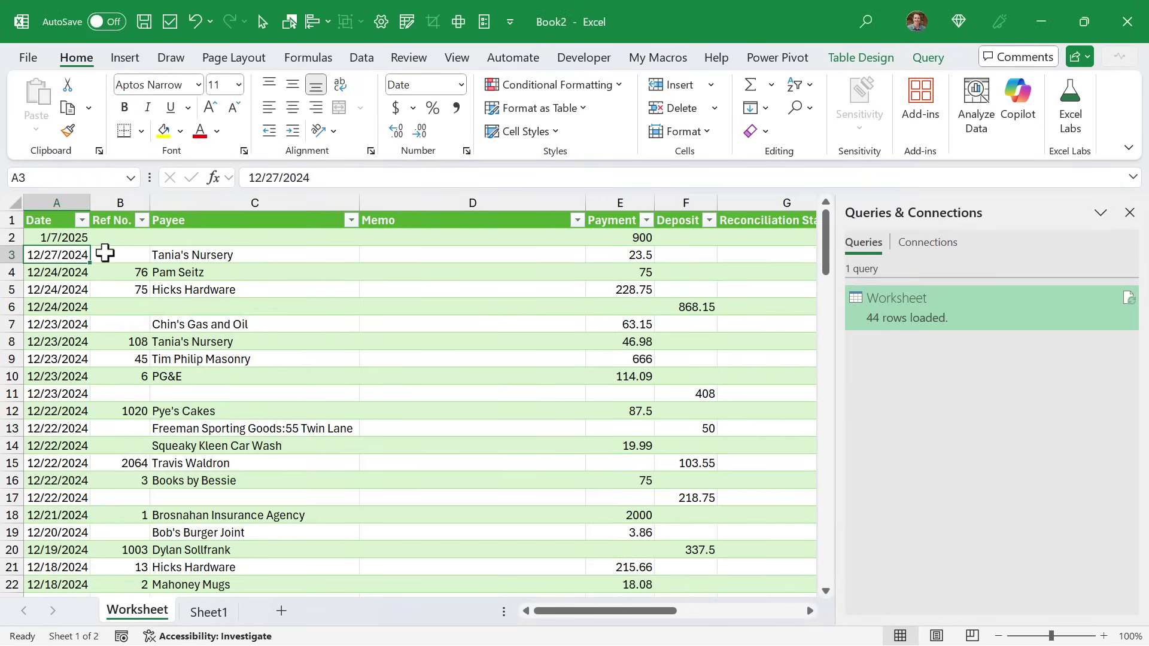
# Refresh the Worksheet query to load 55 rows, then review it in Power Query and close the editor
pyautogui.rightClick(103, 252)
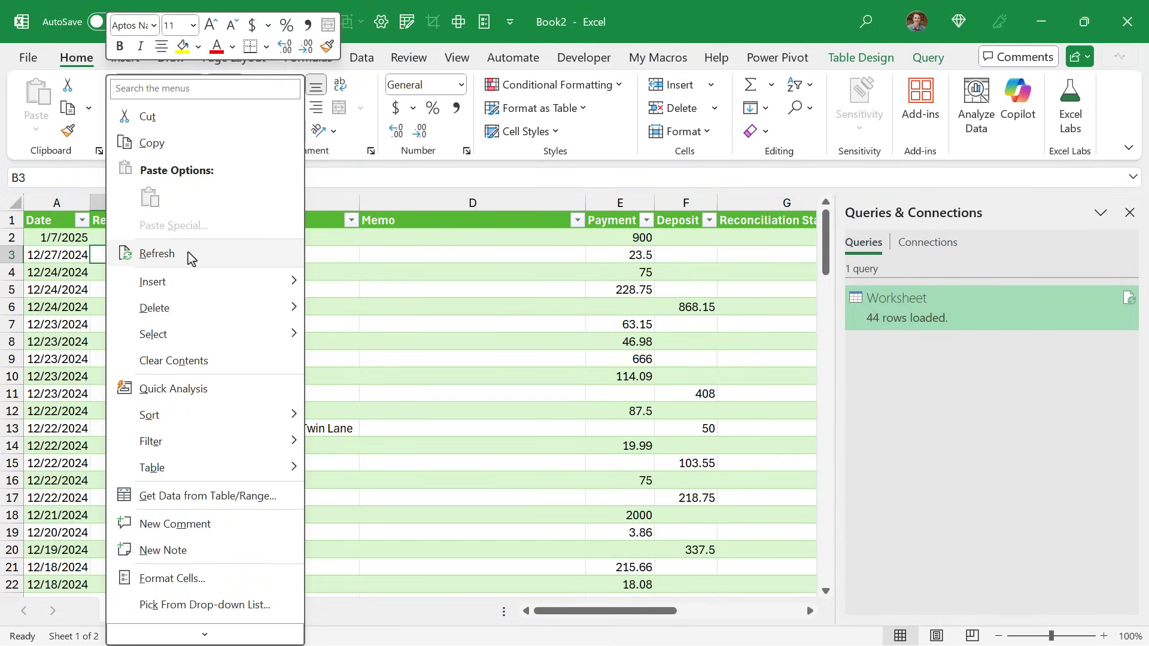
pyautogui.click(157, 253)
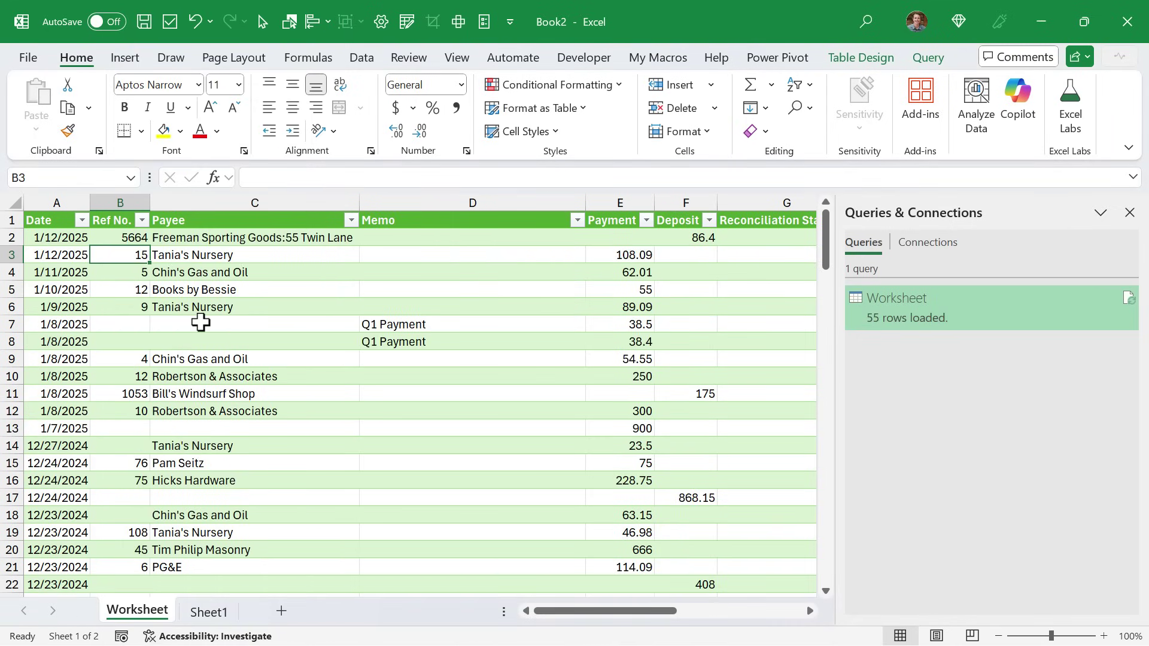
pyautogui.click(898, 318)
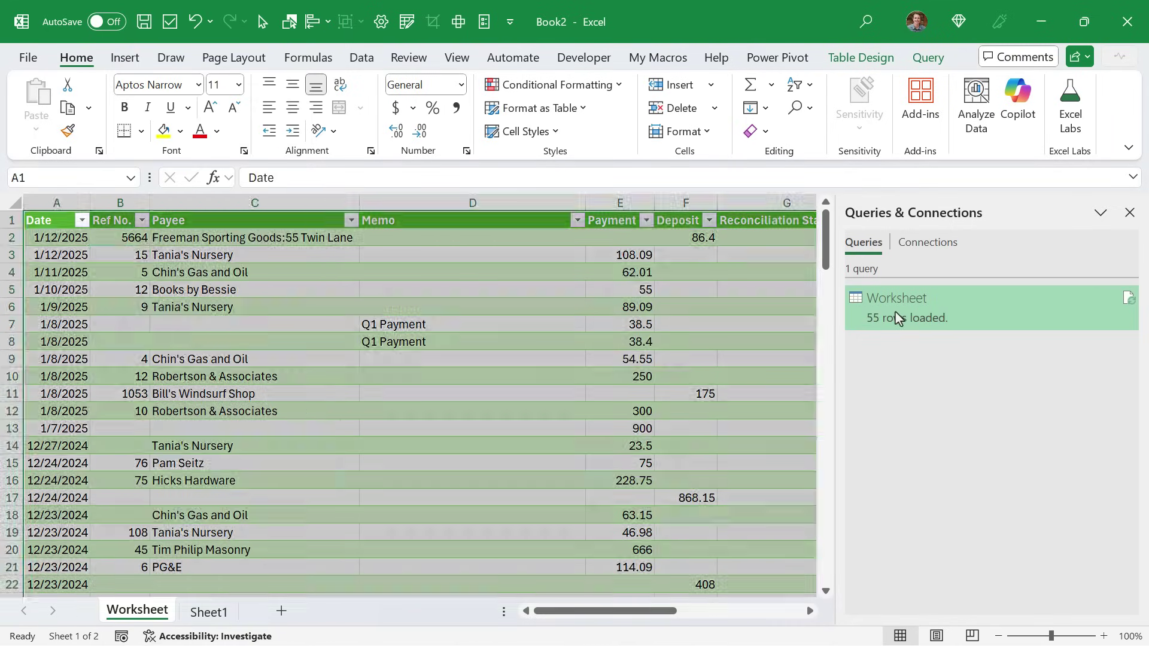
pyautogui.doubleClick(897, 317)
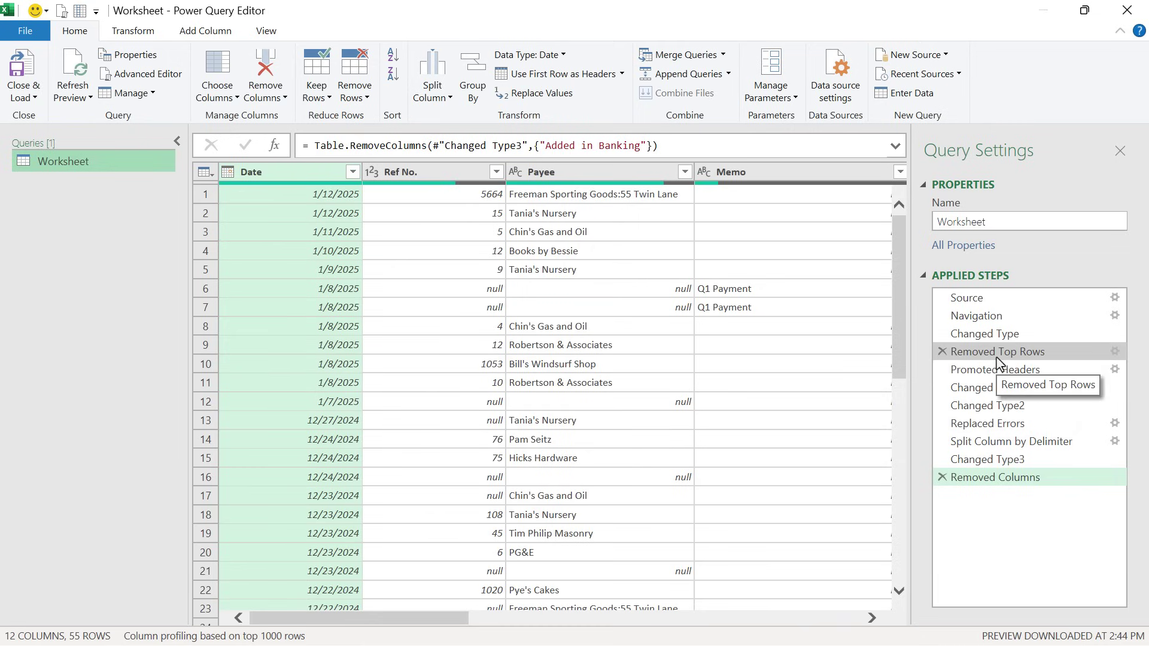
pyautogui.click(1127, 10)
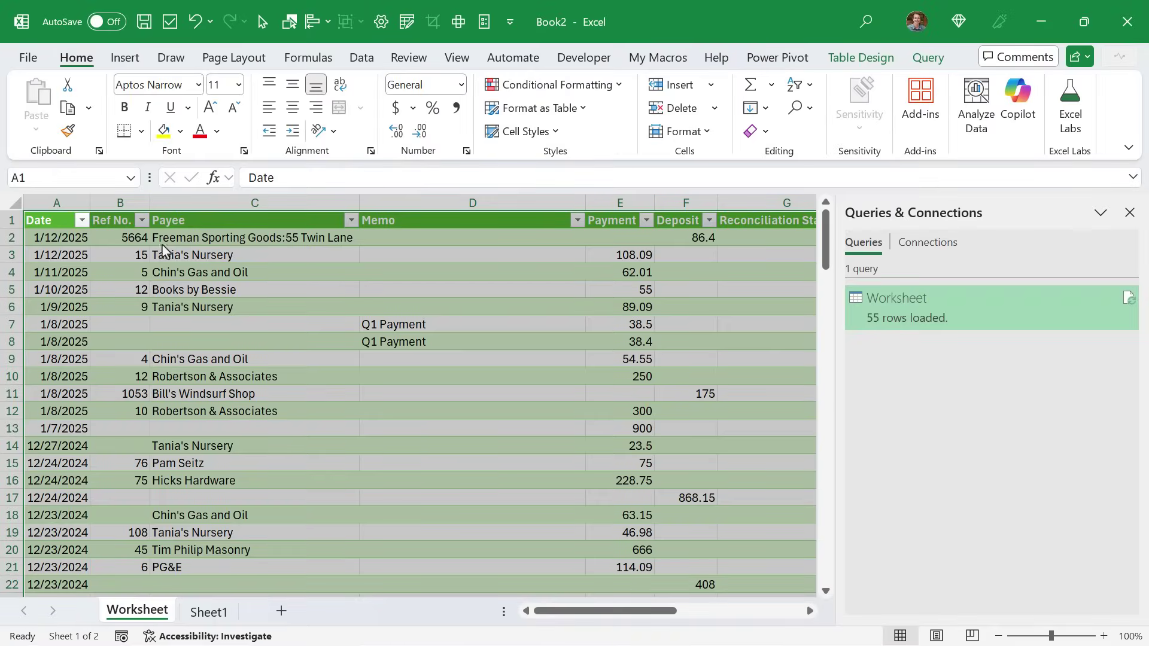
pyautogui.click(163, 243)
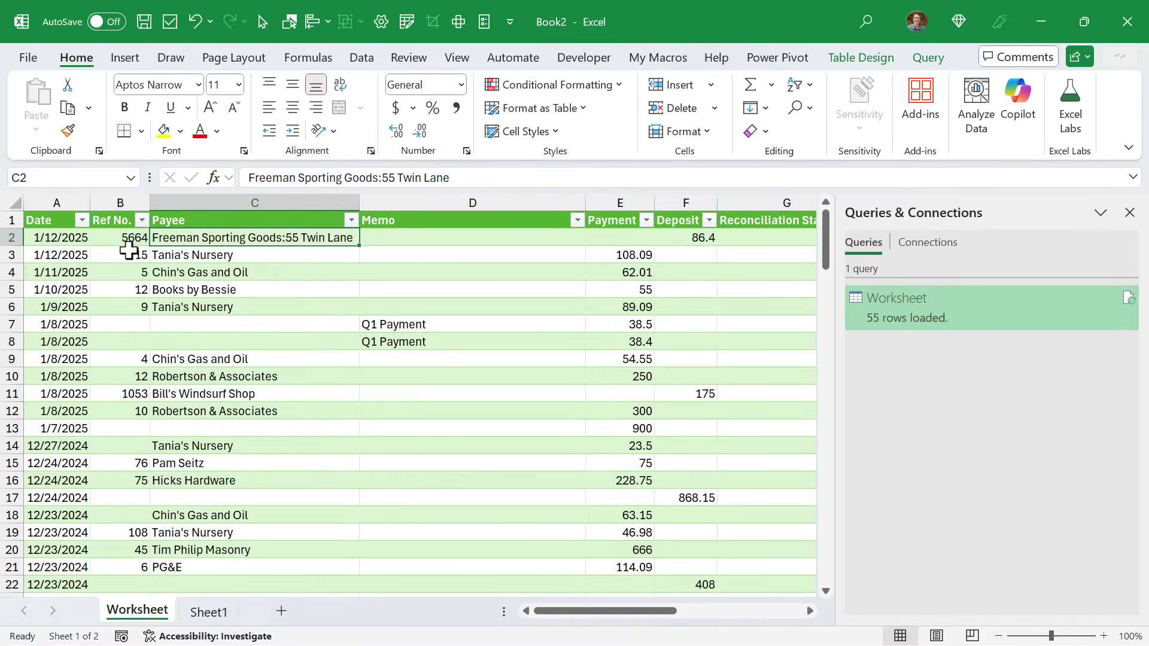